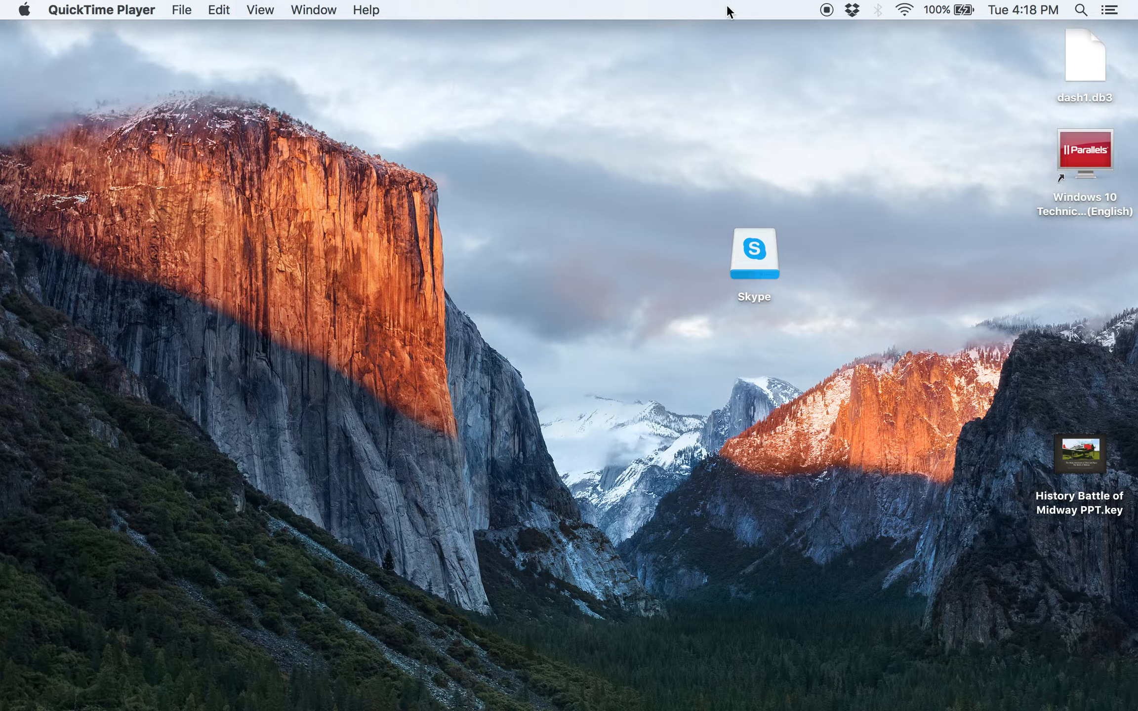
Launch Chrome from the Dock and go to dashbook.com
mouse_move(359, 687)
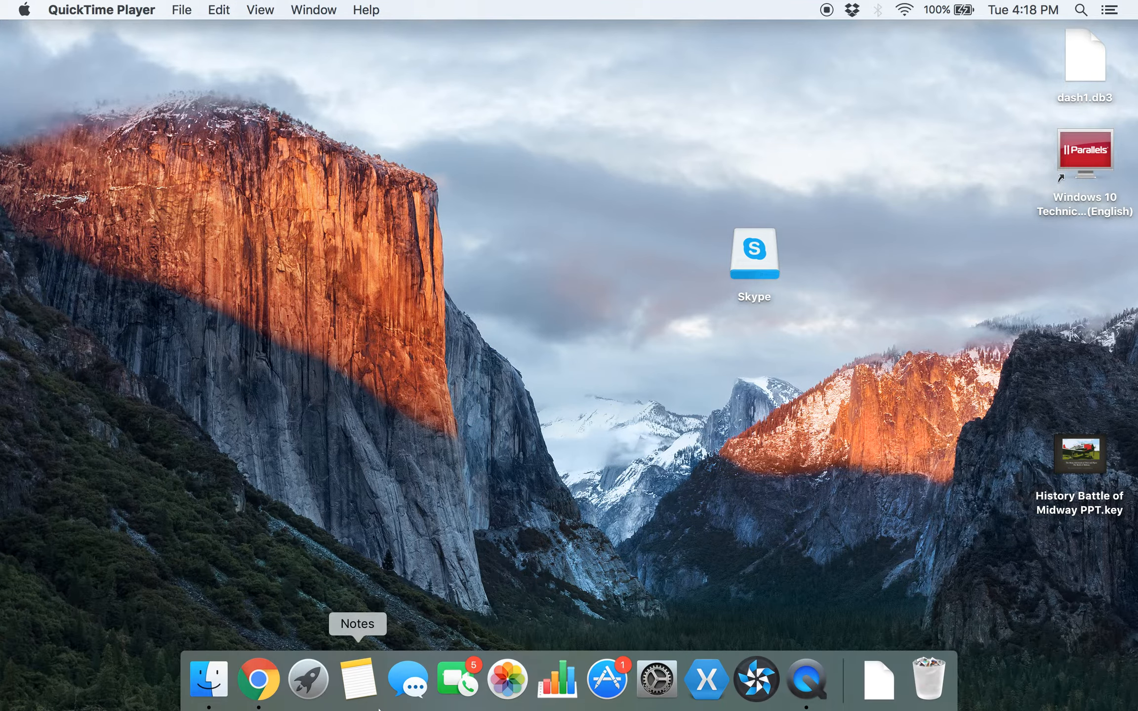
click(274, 694)
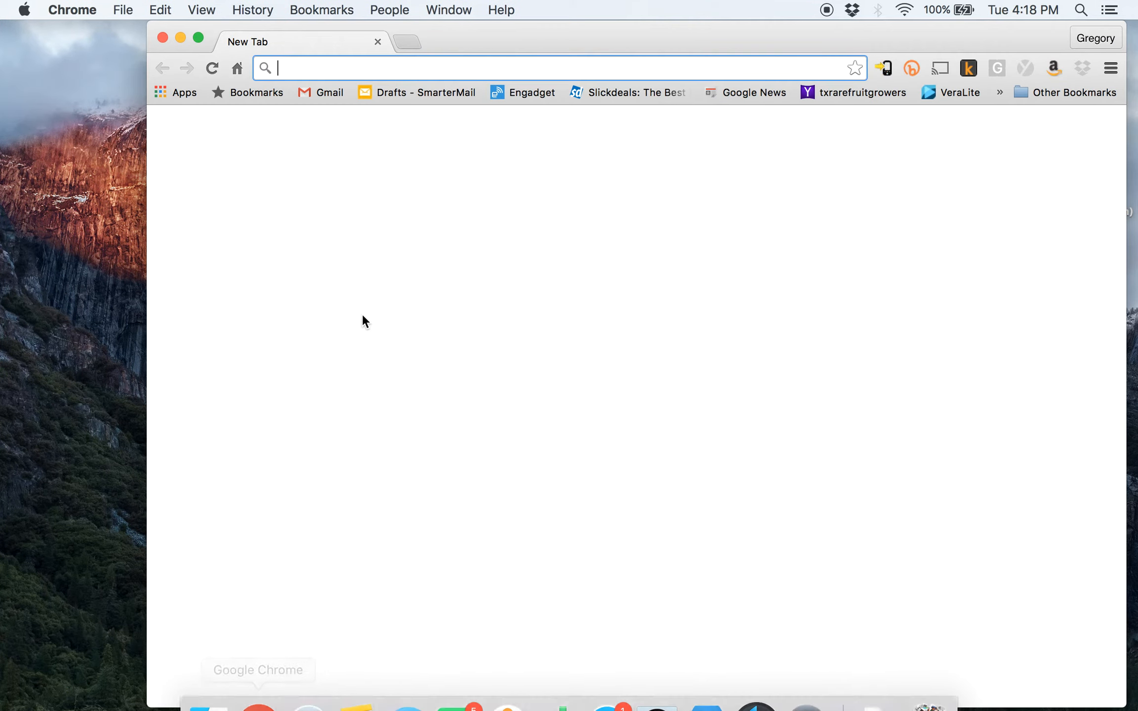
text(dashbook.com)
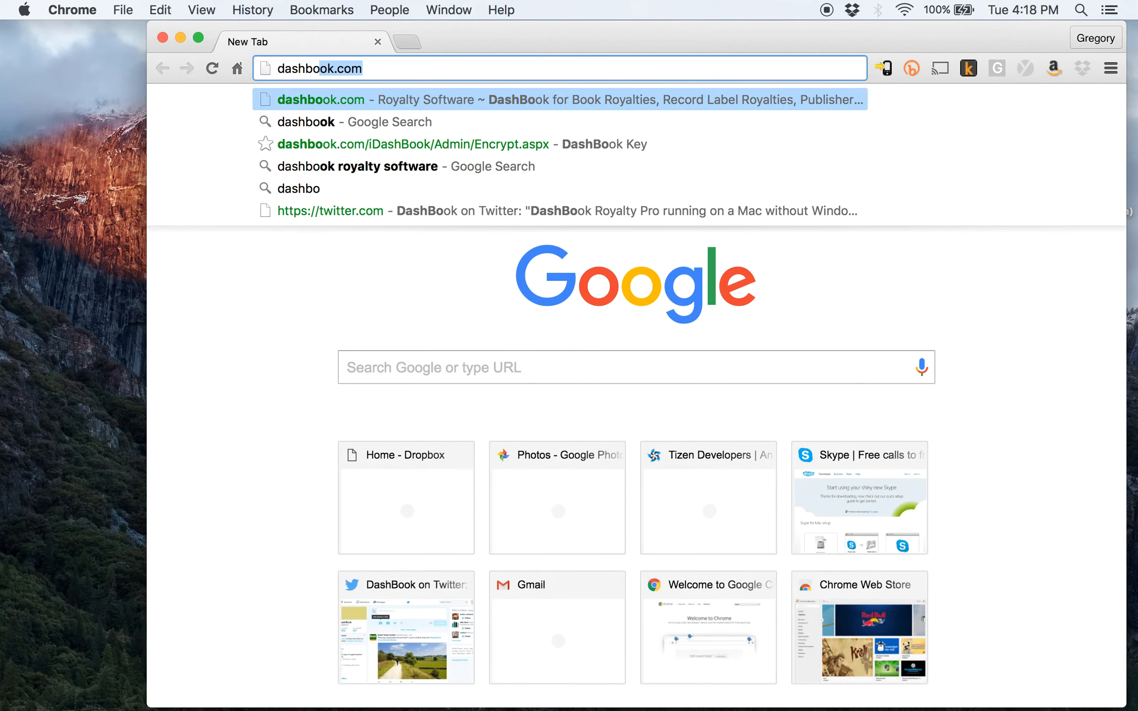
key(Return)
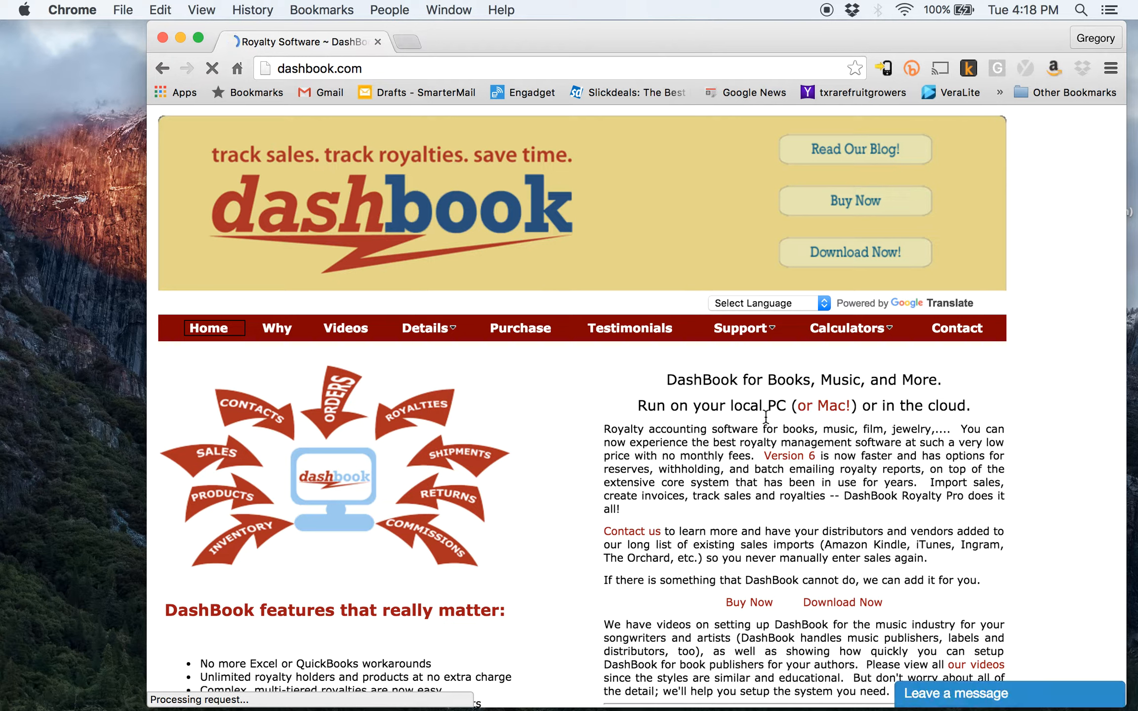
Open the 'DashBook on Mac OSX' post and follow its winebottler.kronenberg.org link in a new tab
click(824, 407)
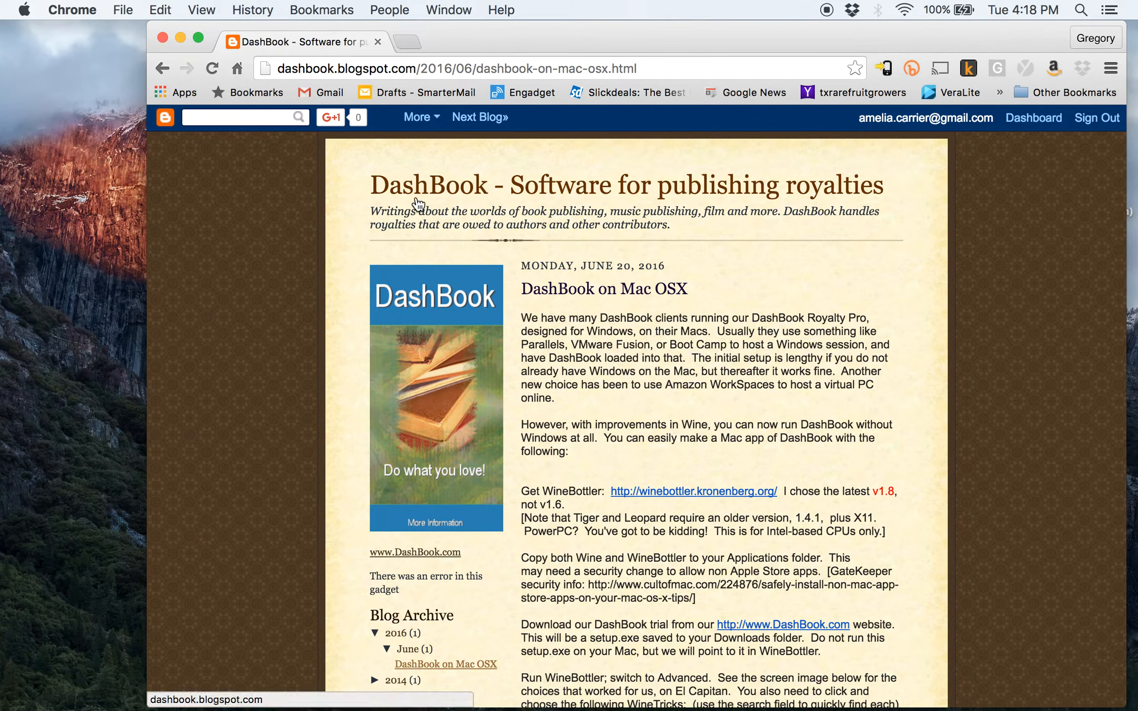
scroll(671, 390, down, 5)
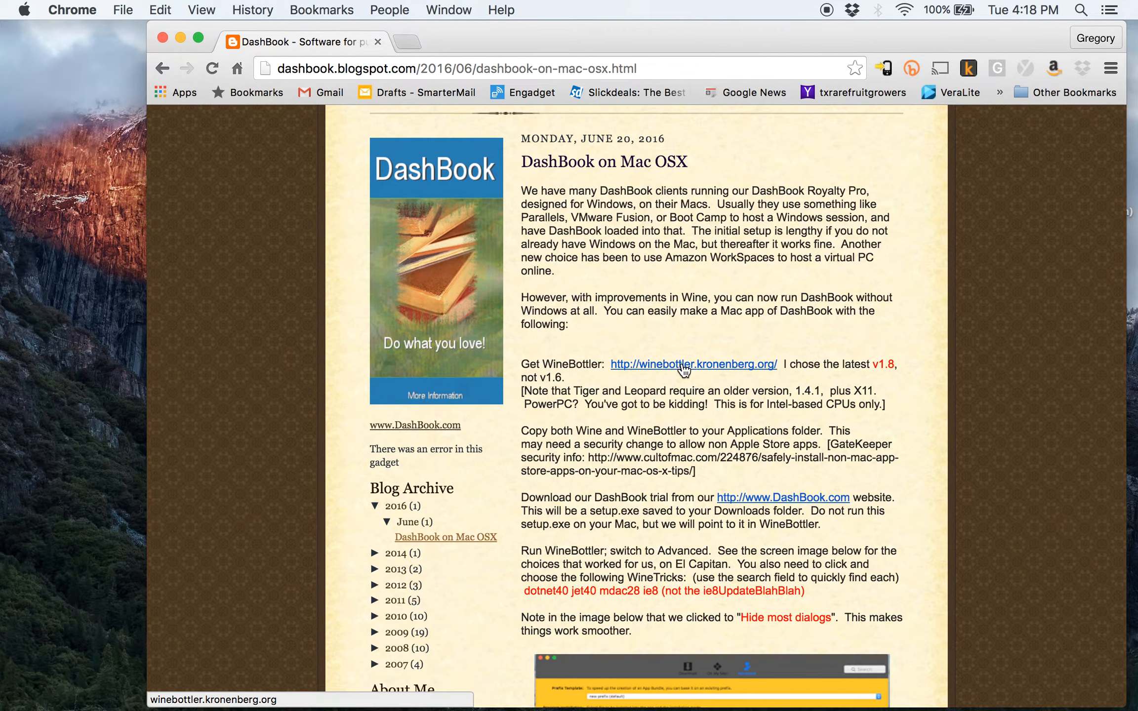
click(685, 366)
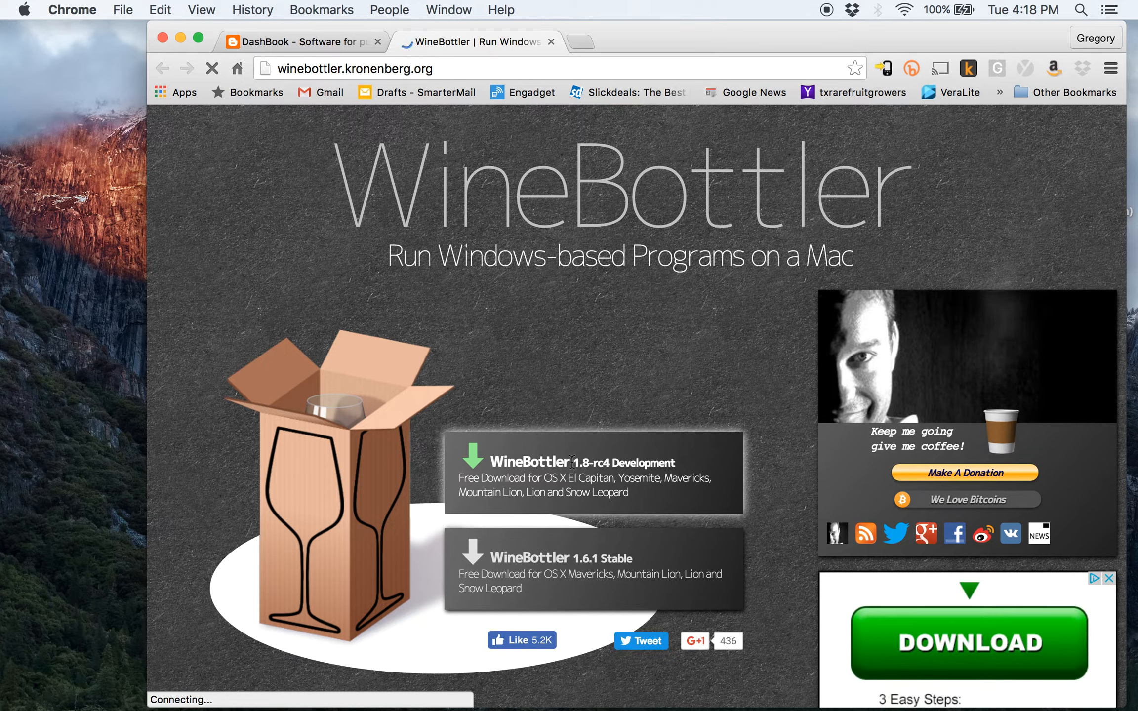
Download WineBottlerCombo_1.8-rc4.dmg past the ad, then return to the DashBook blog tab
drag(573, 462, 593, 467)
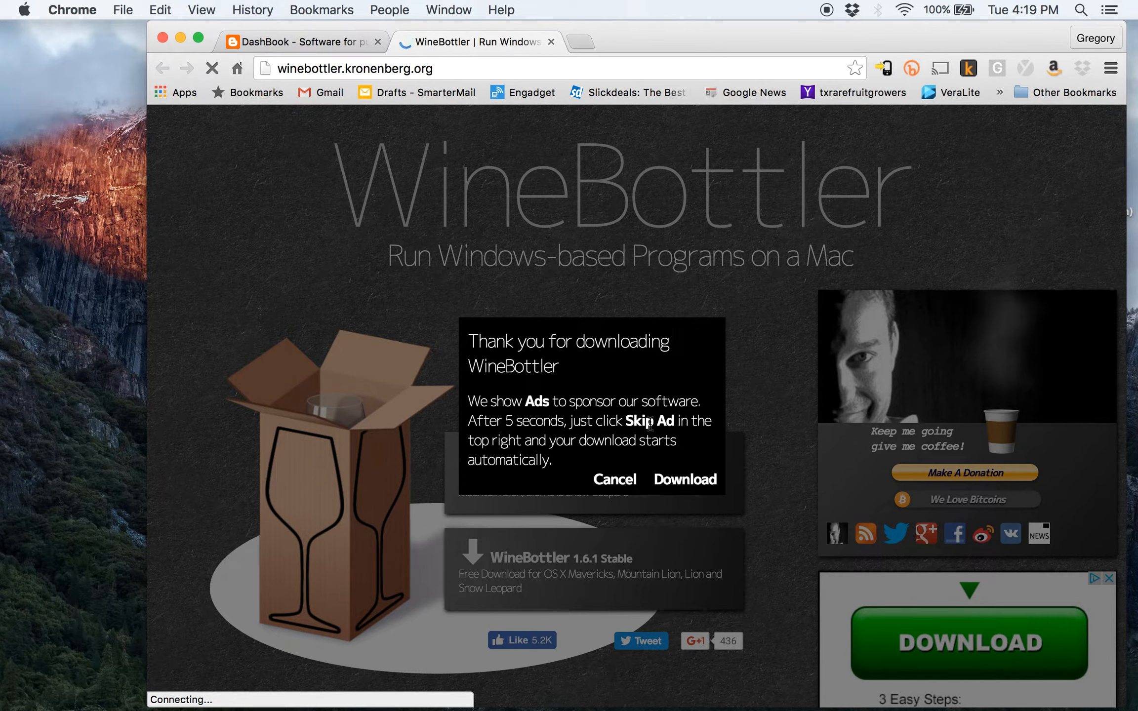
click(677, 481)
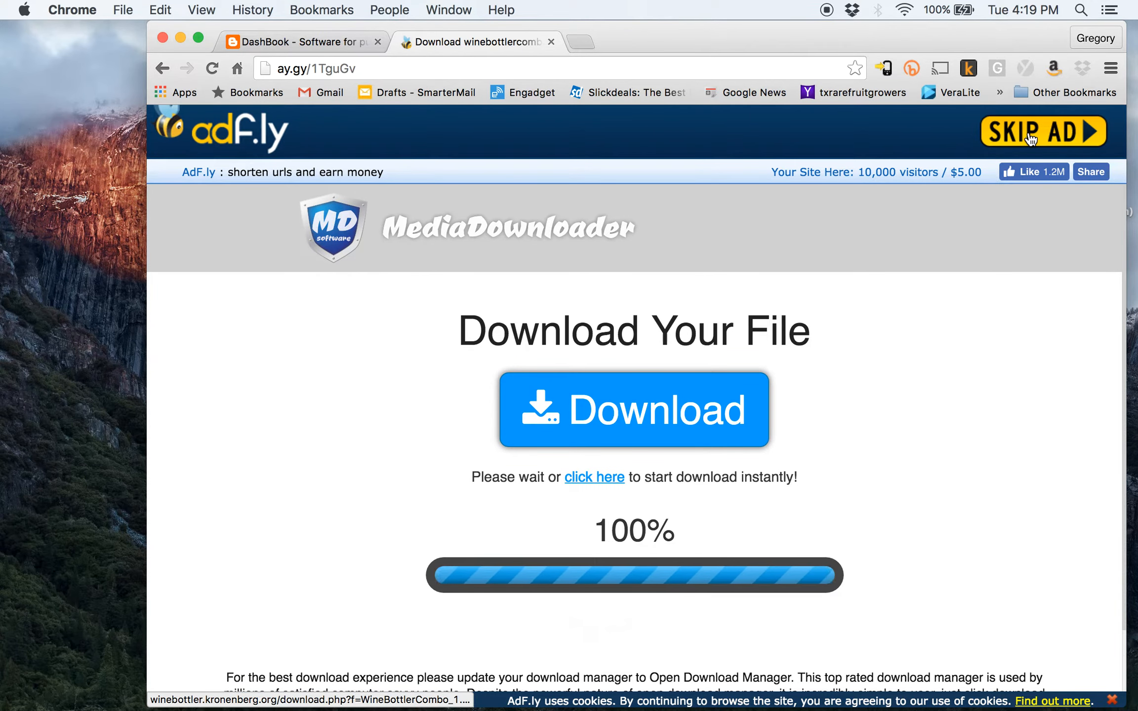
click(1031, 139)
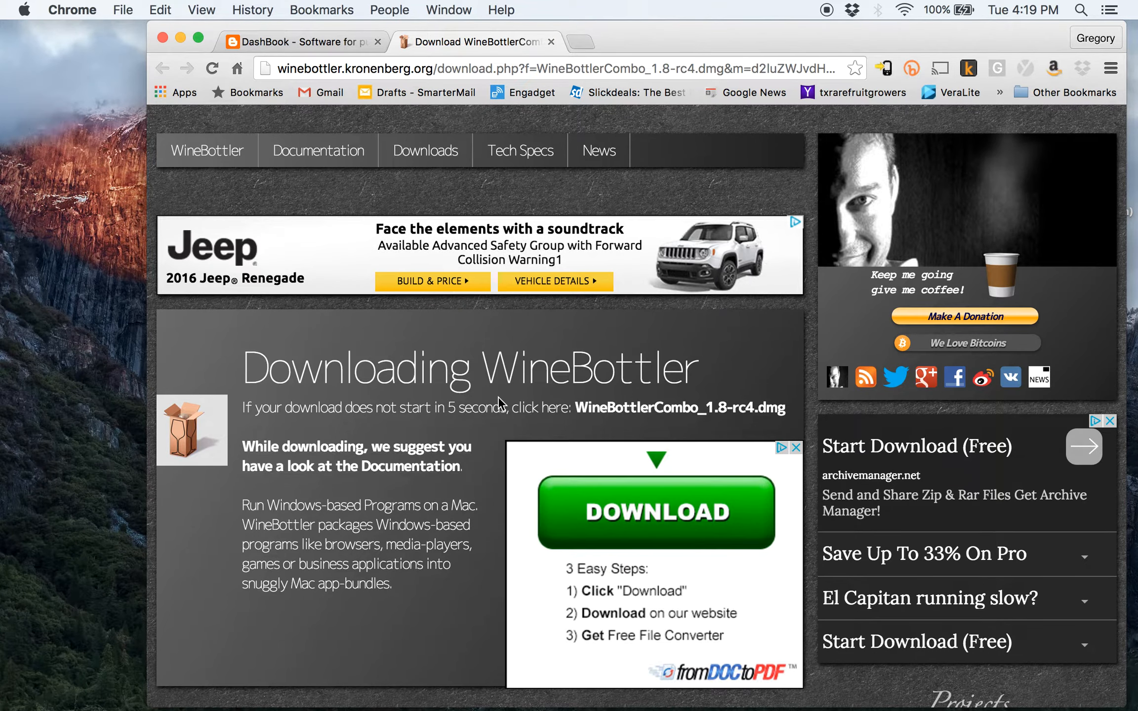
click(660, 413)
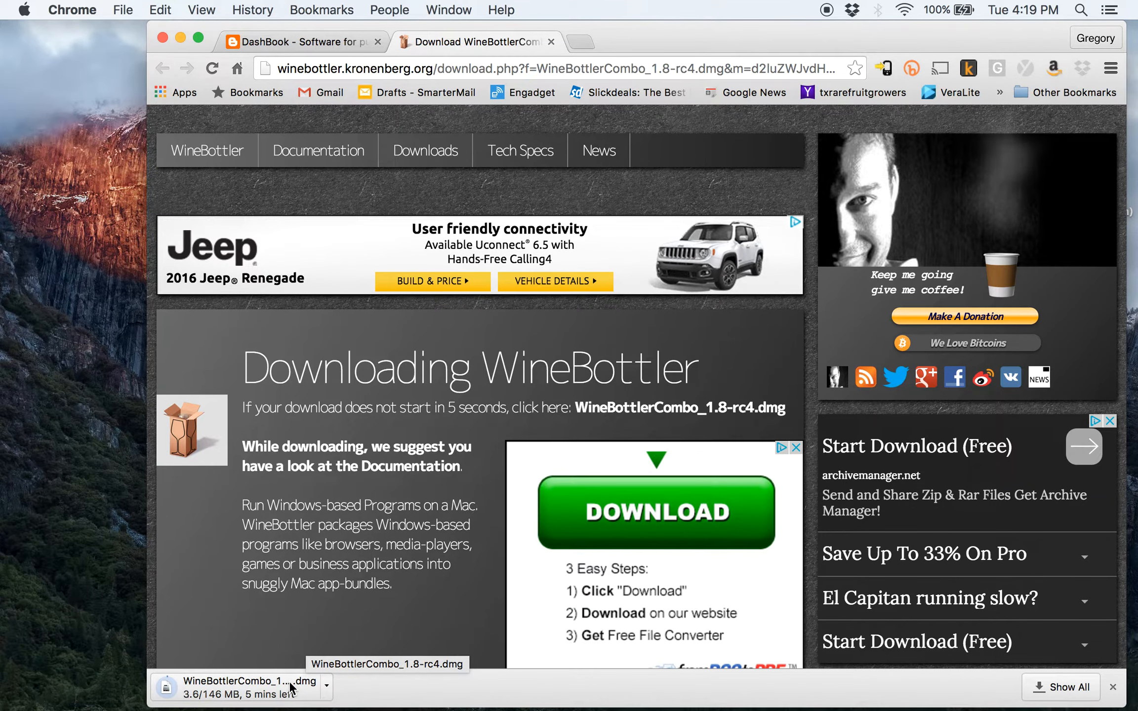
click(334, 39)
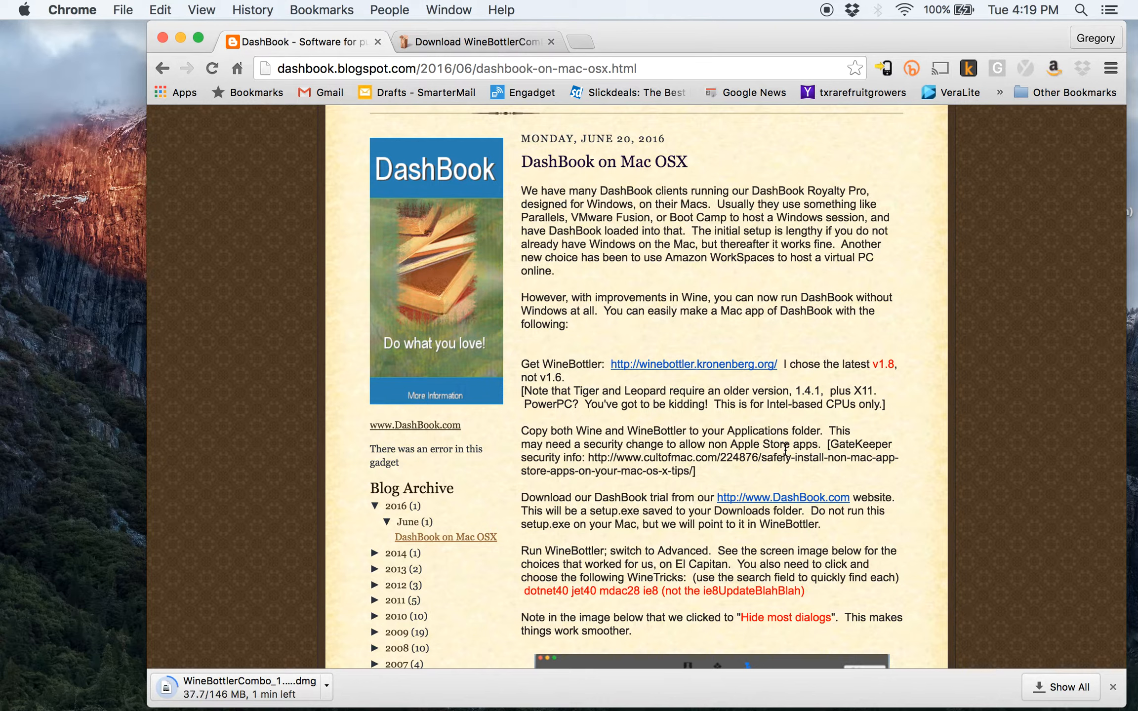
drag(830, 447, 895, 449)
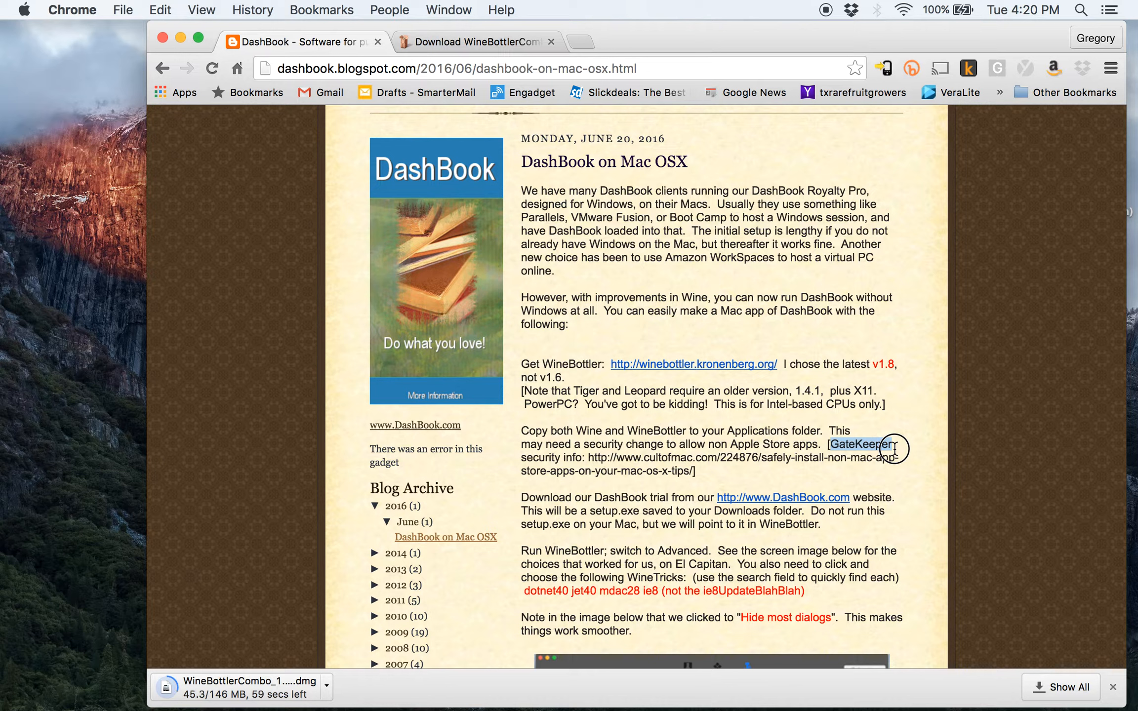
drag(831, 458, 882, 467)
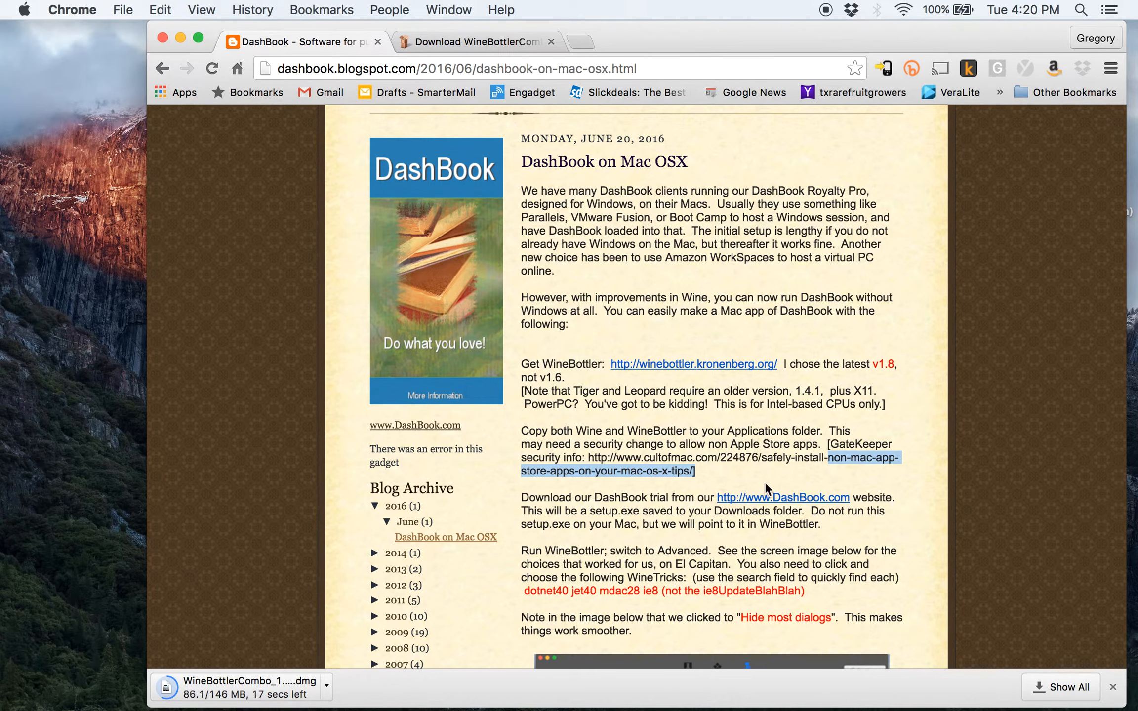
click(777, 496)
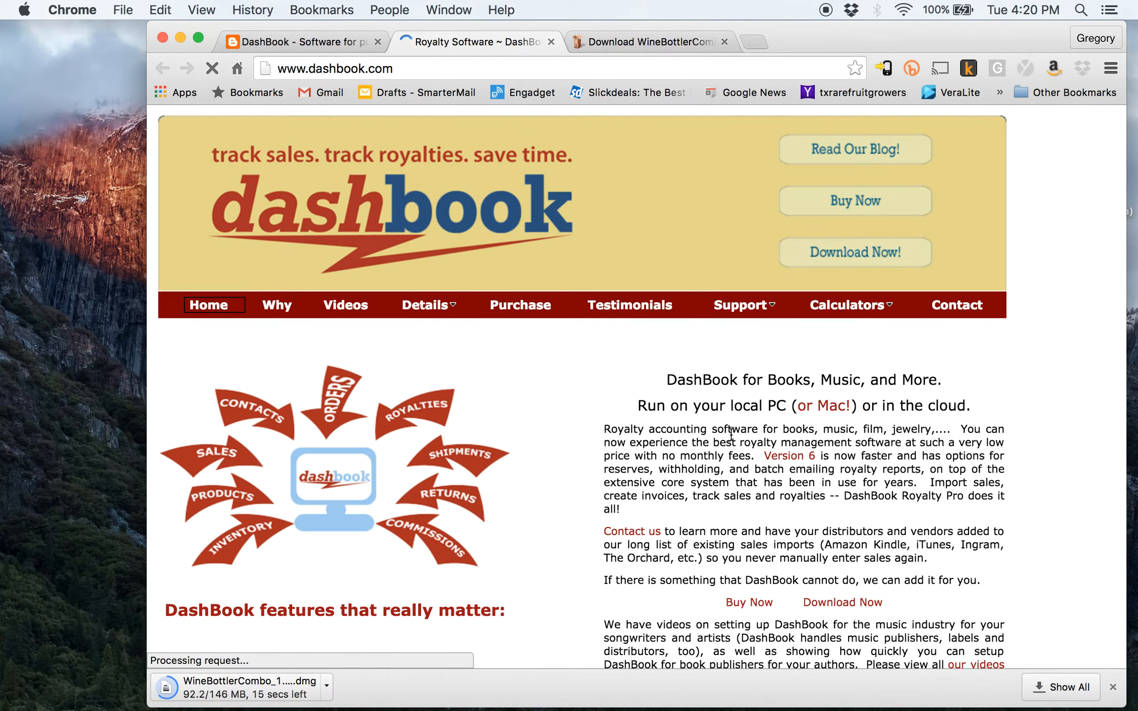
Request the DashBook version 6 trial setup.exe with an email address and keep the WineBottler dmg
click(841, 254)
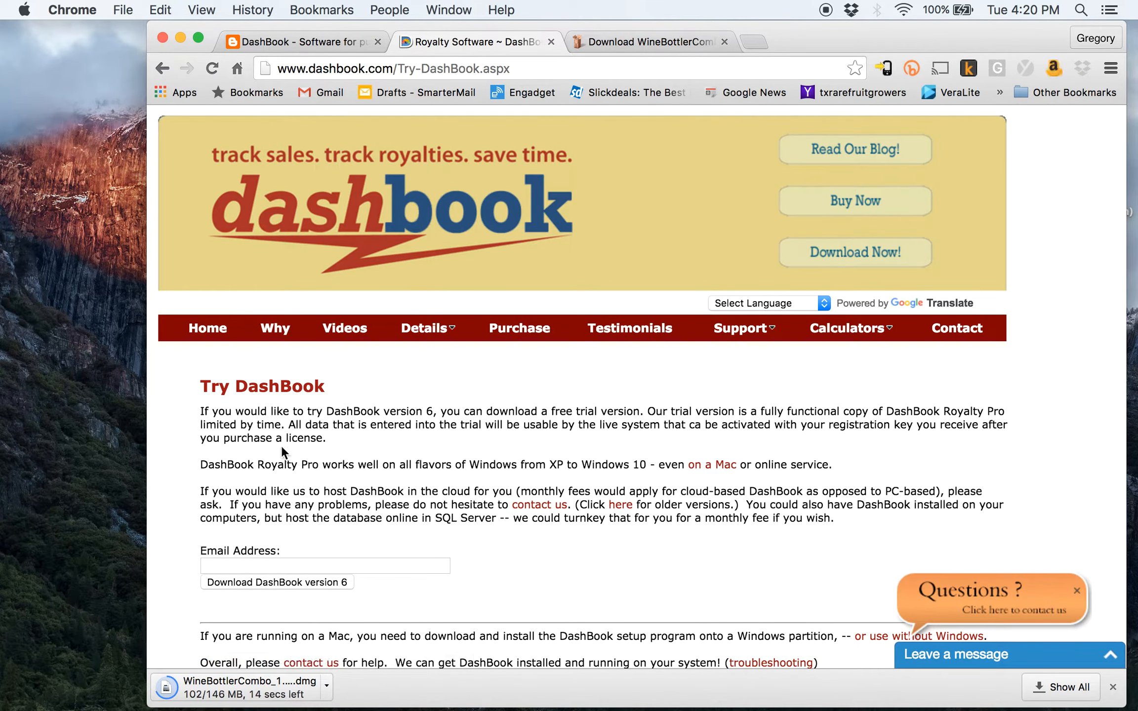
click(354, 567)
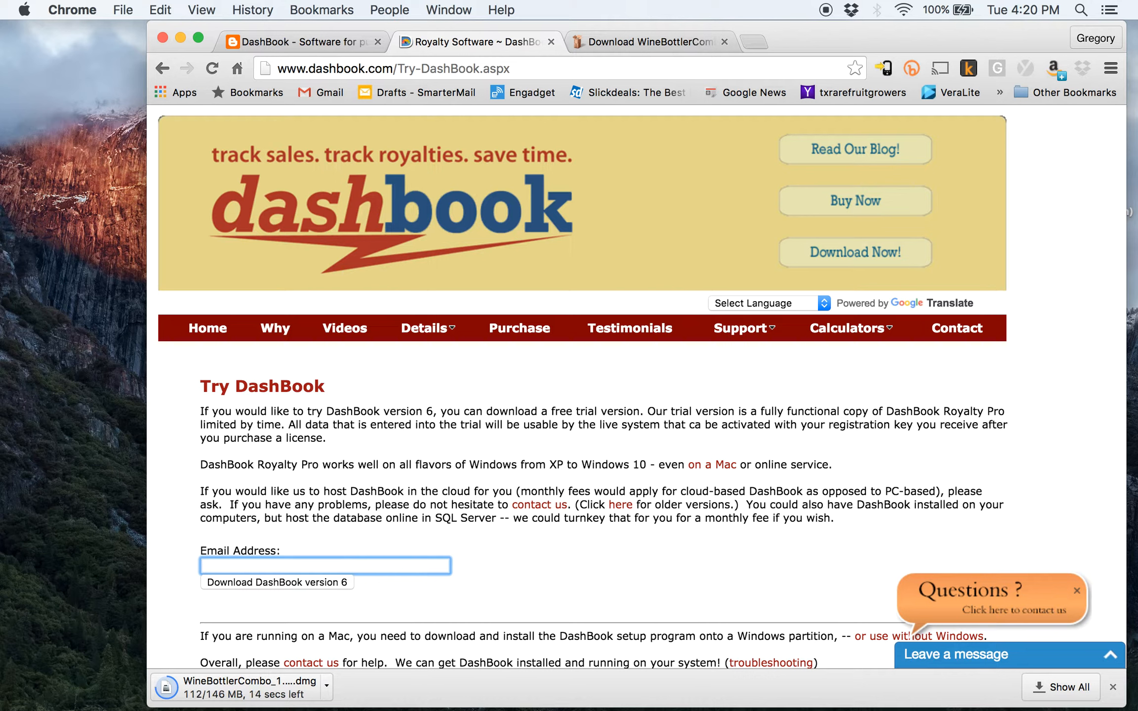
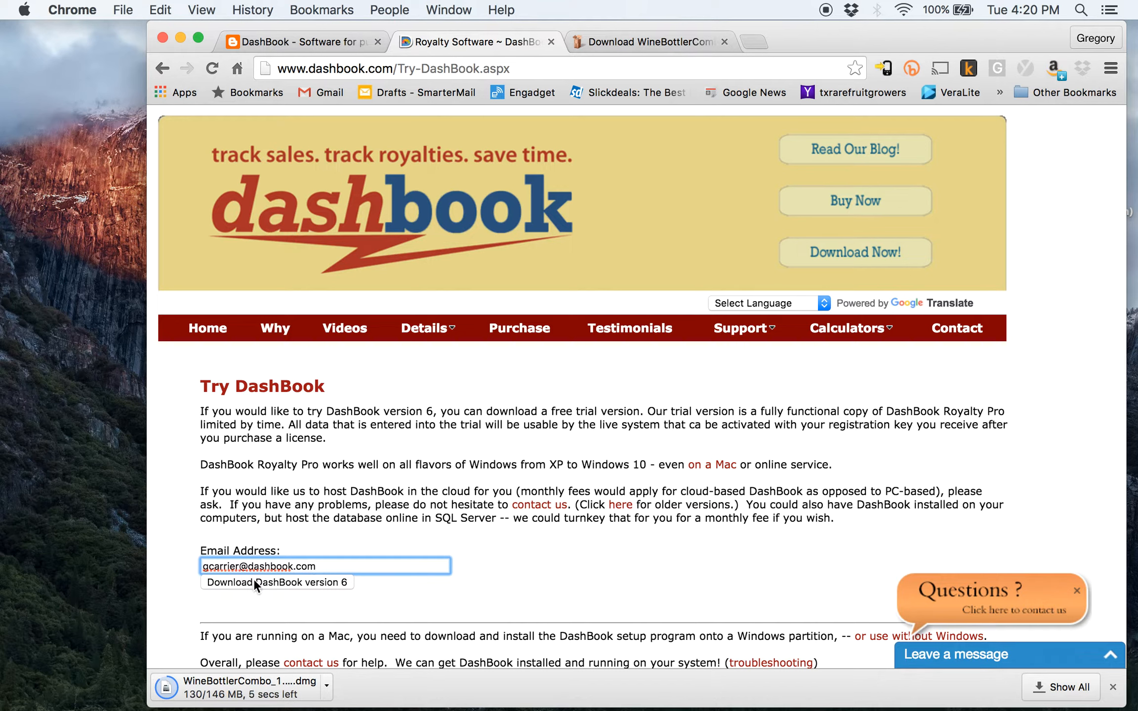
click(253, 579)
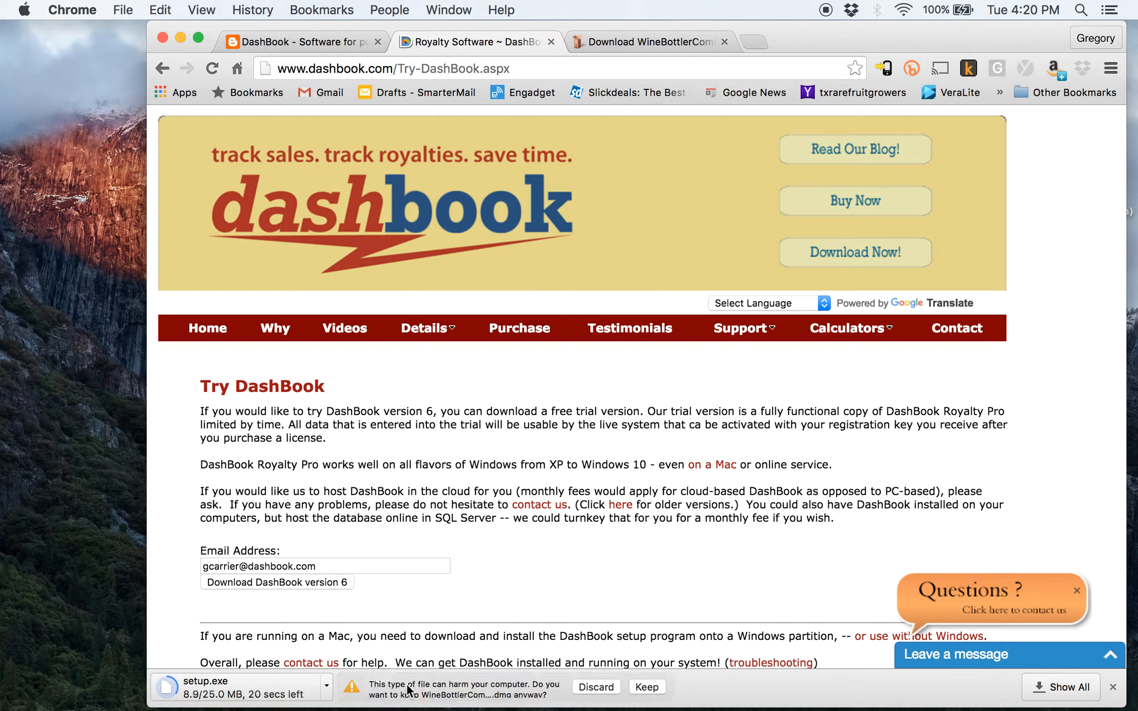
click(642, 688)
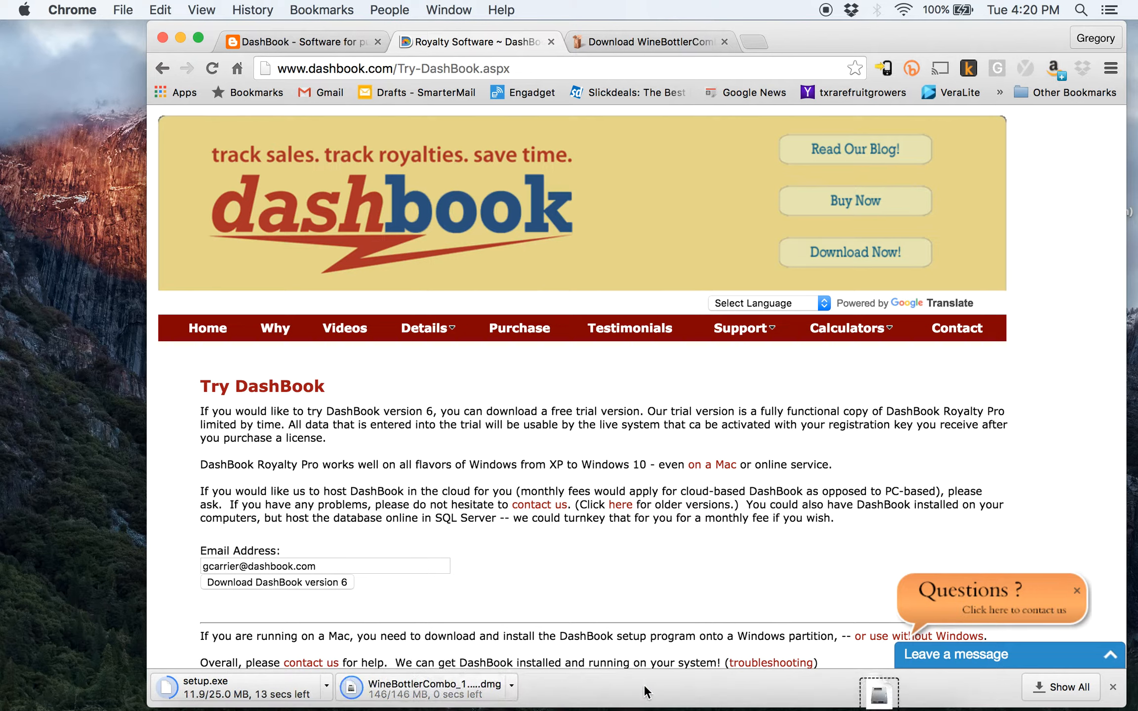
Install Wine.app and WineBottler.app from the disk image into the Applications folder
click(459, 691)
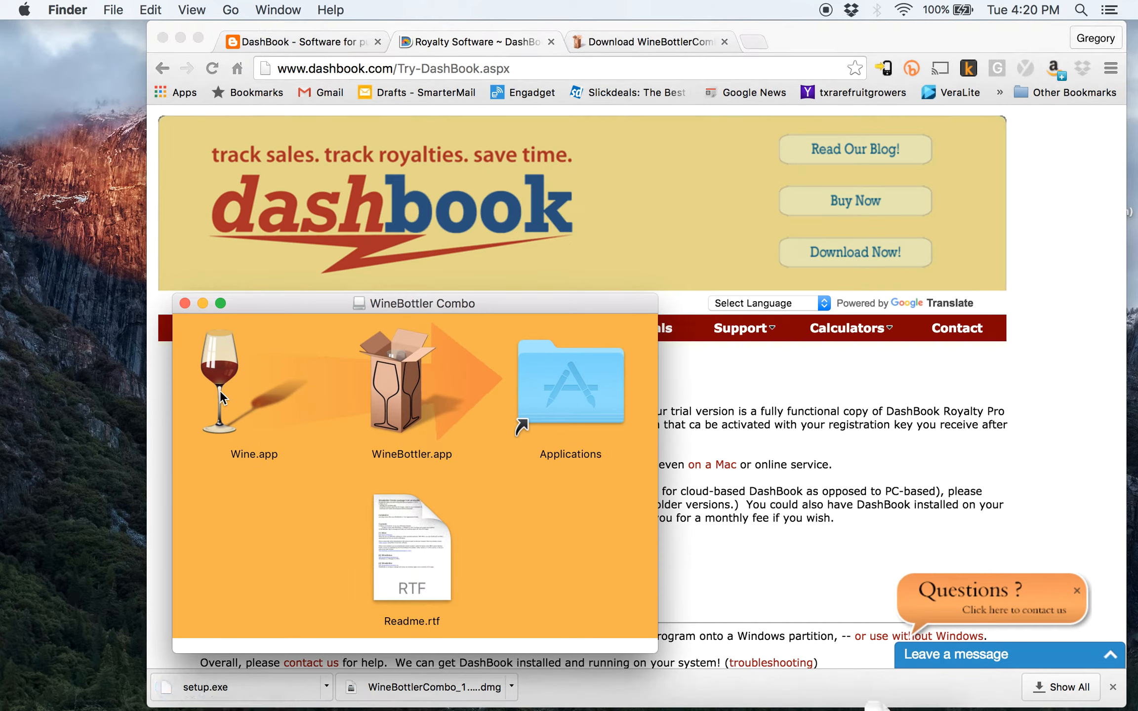
drag(219, 371, 575, 385)
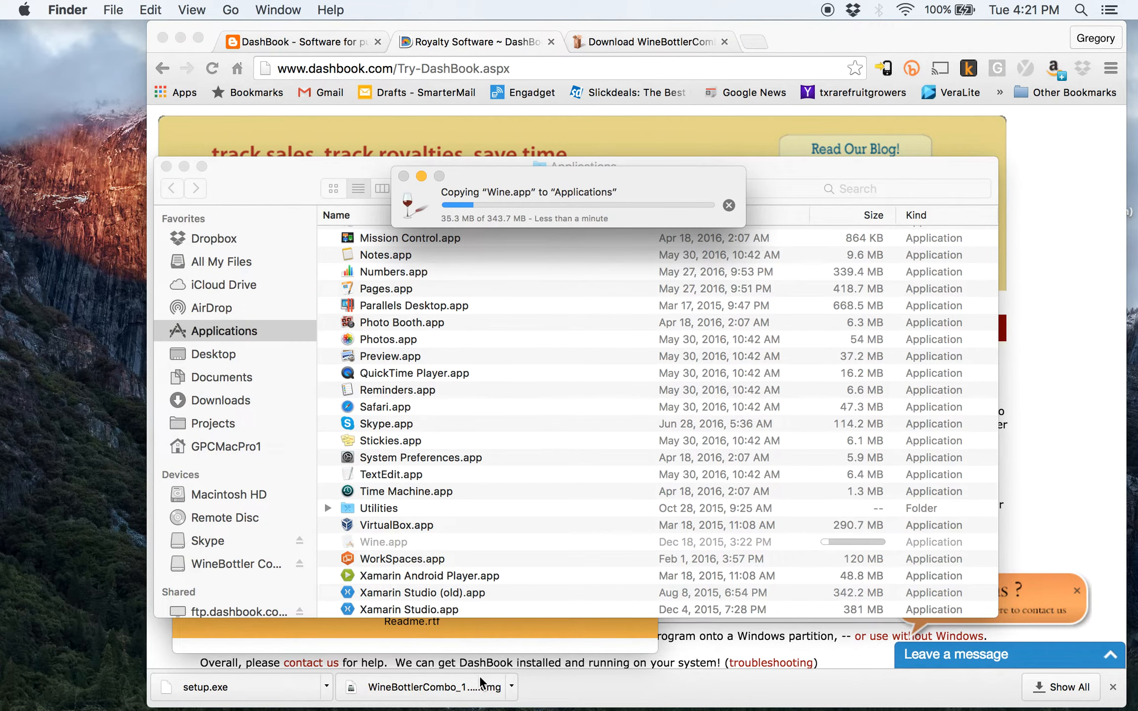
drag(233, 166, 639, 125)
drag(396, 375, 547, 378)
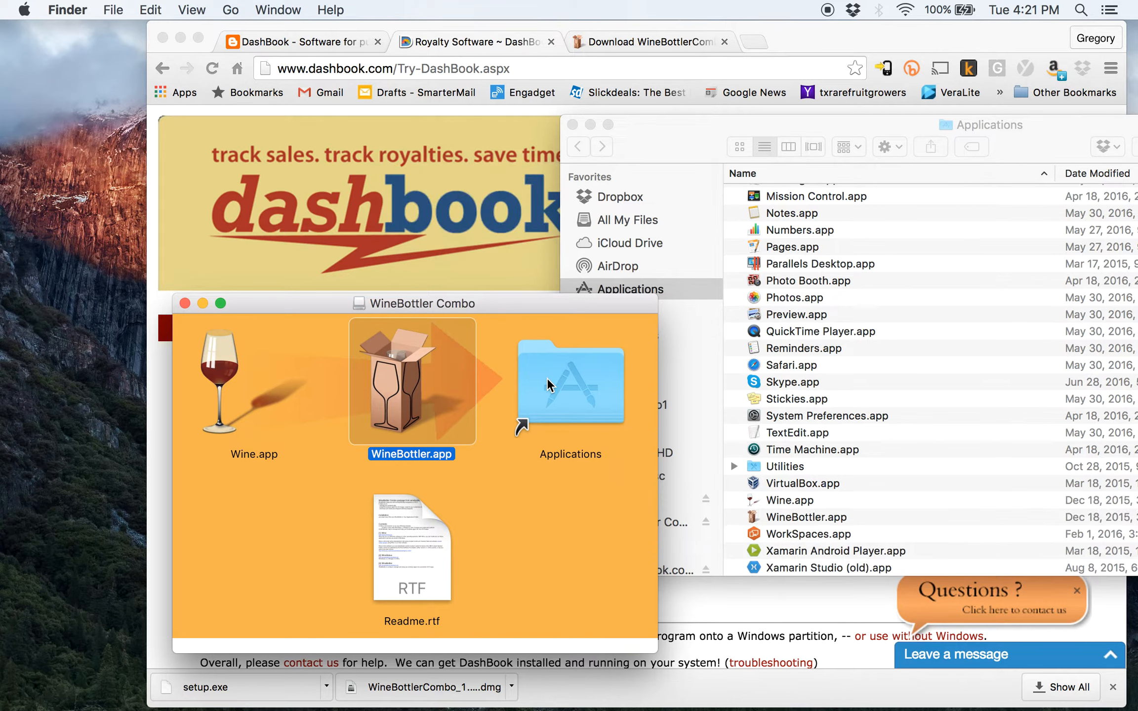
click(184, 304)
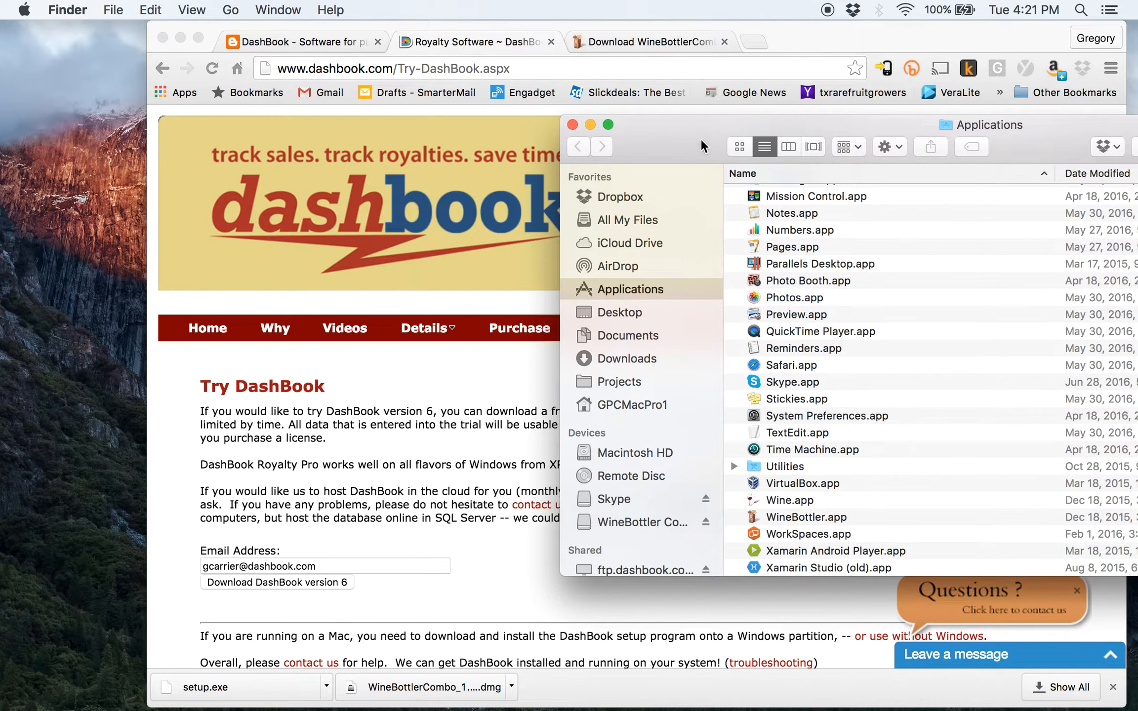
drag(704, 132, 485, 188)
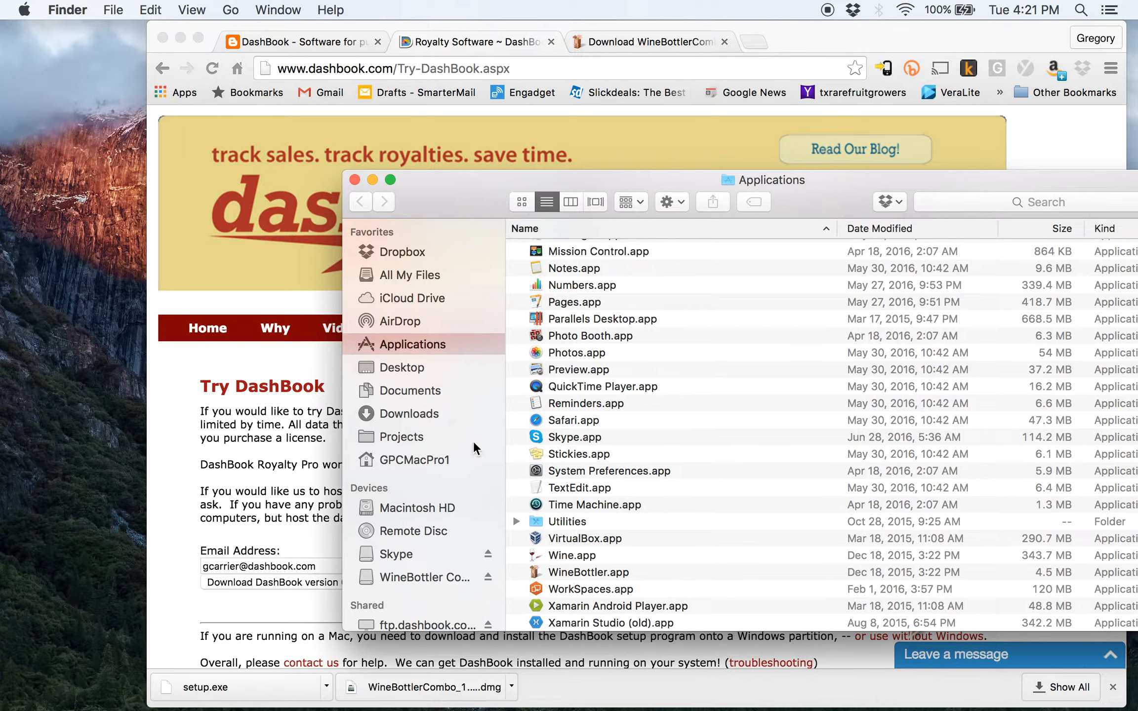
Show the blog's WineBottler Advanced screenshot listing dotnet40, jet40, mdac28 and ie8, then return to Finder
click(350, 42)
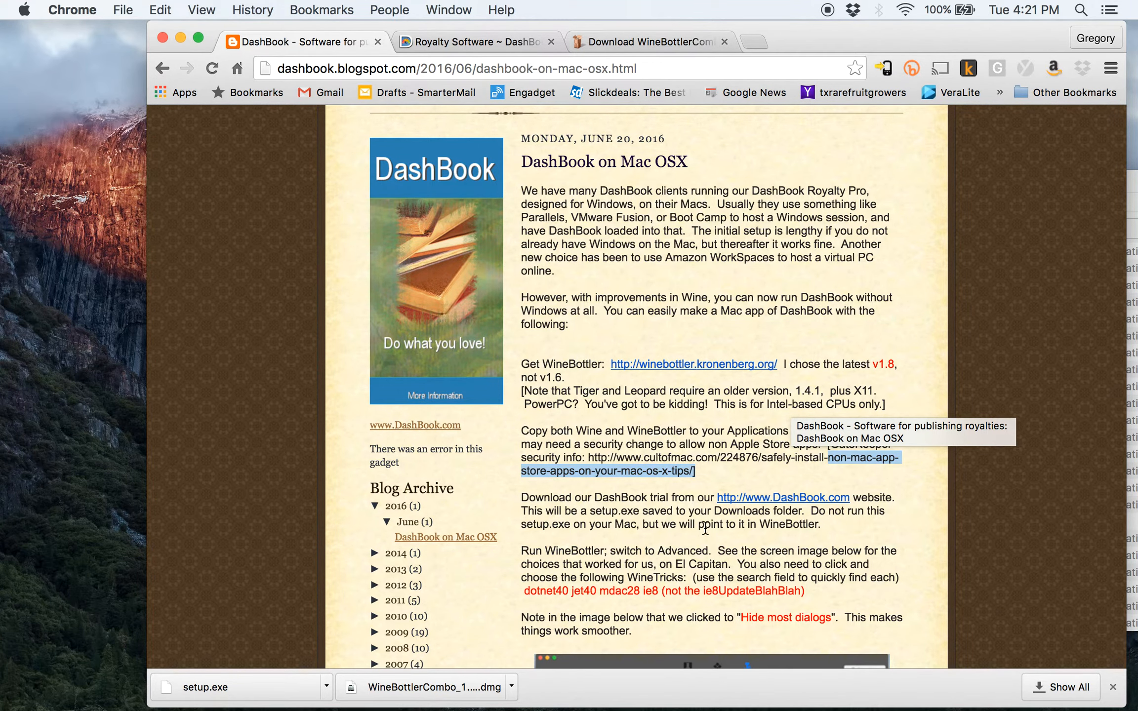
scroll(763, 511, down, 5)
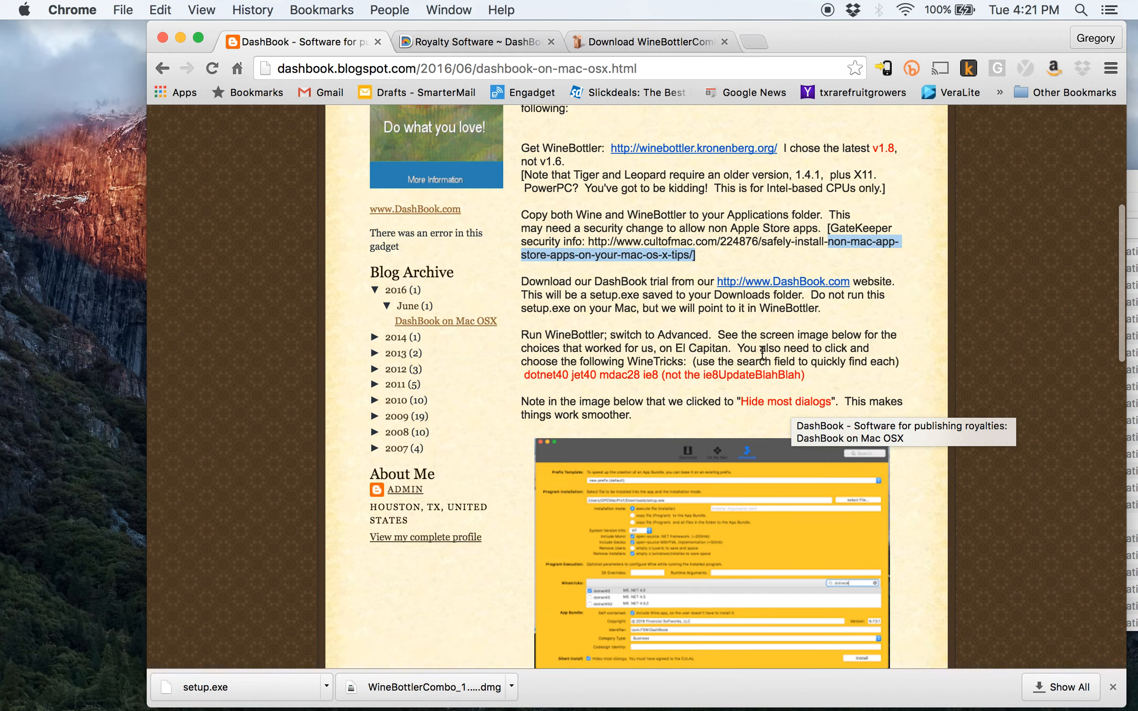
click(662, 387)
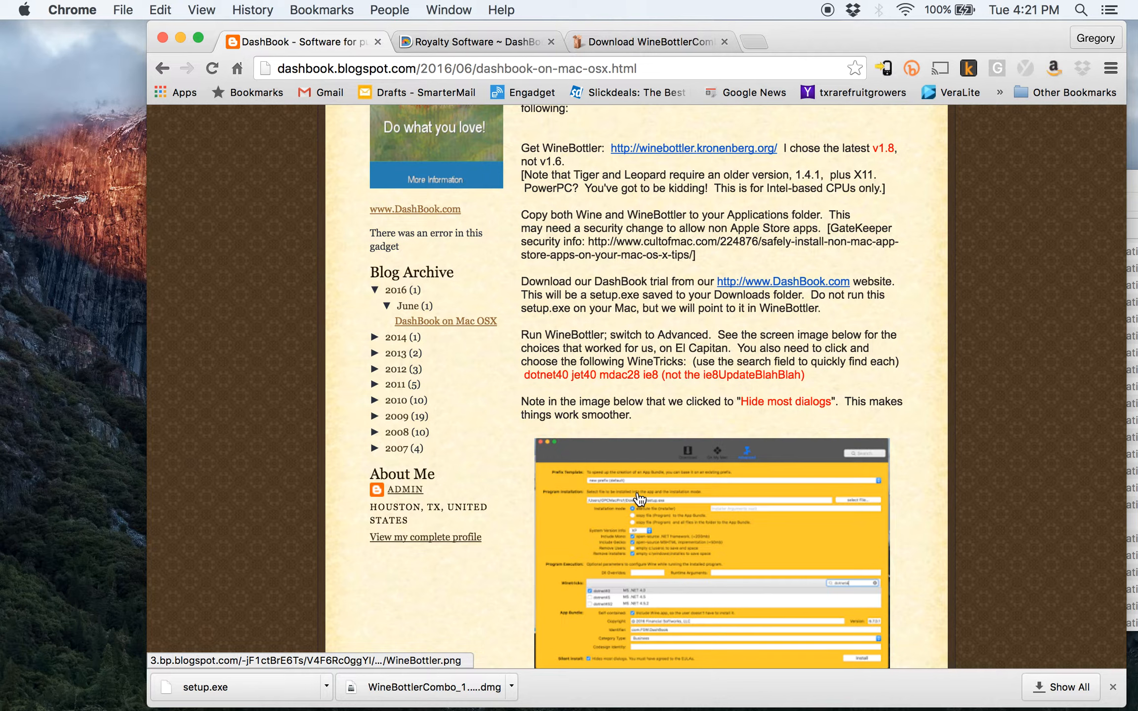
key(super+Tab)
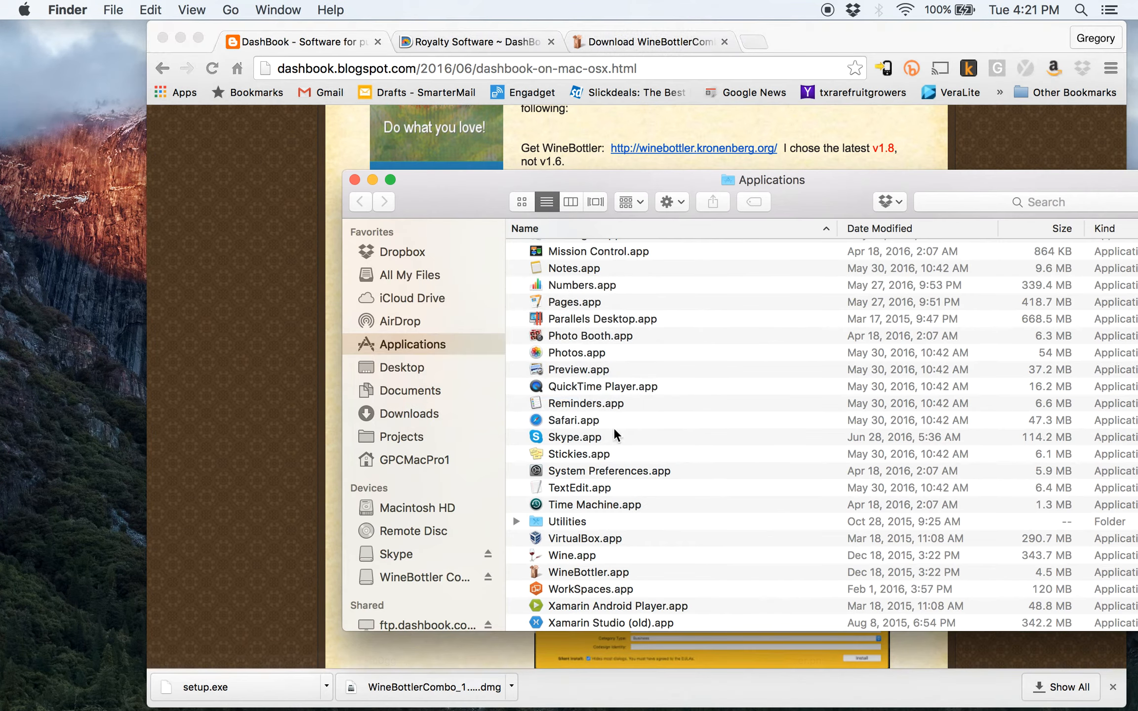
Launch WineBottler.app from Applications, confirming Open on the Internet-download warning
double_click(567, 570)
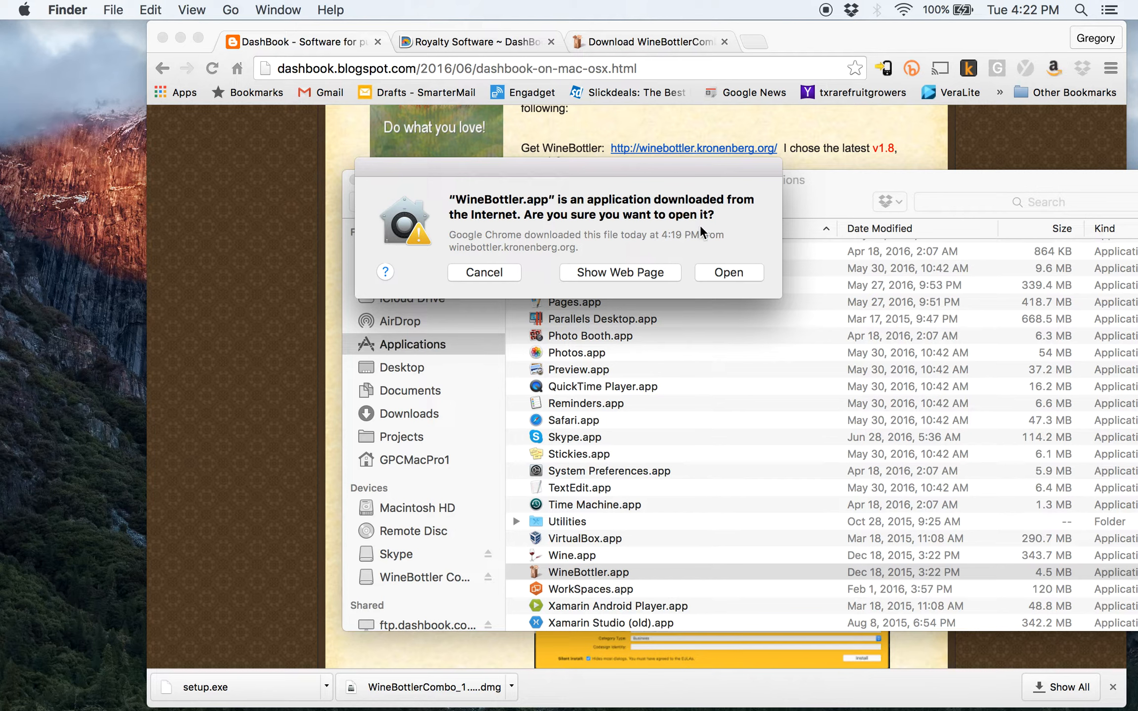
click(718, 272)
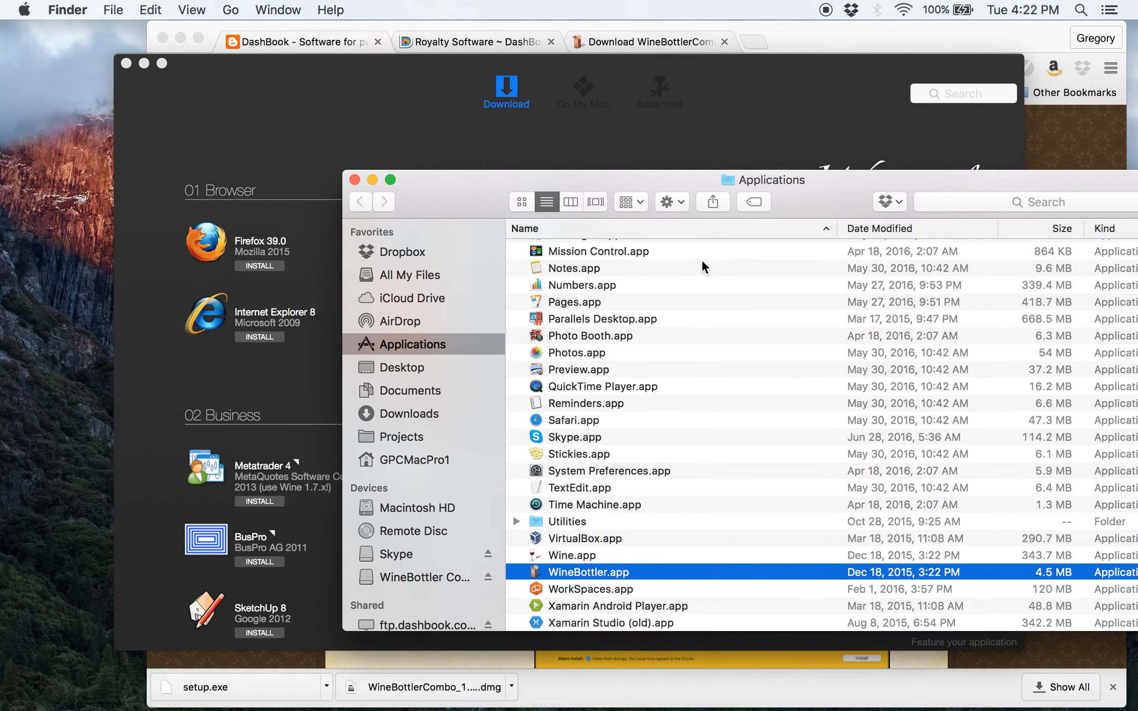
click(293, 144)
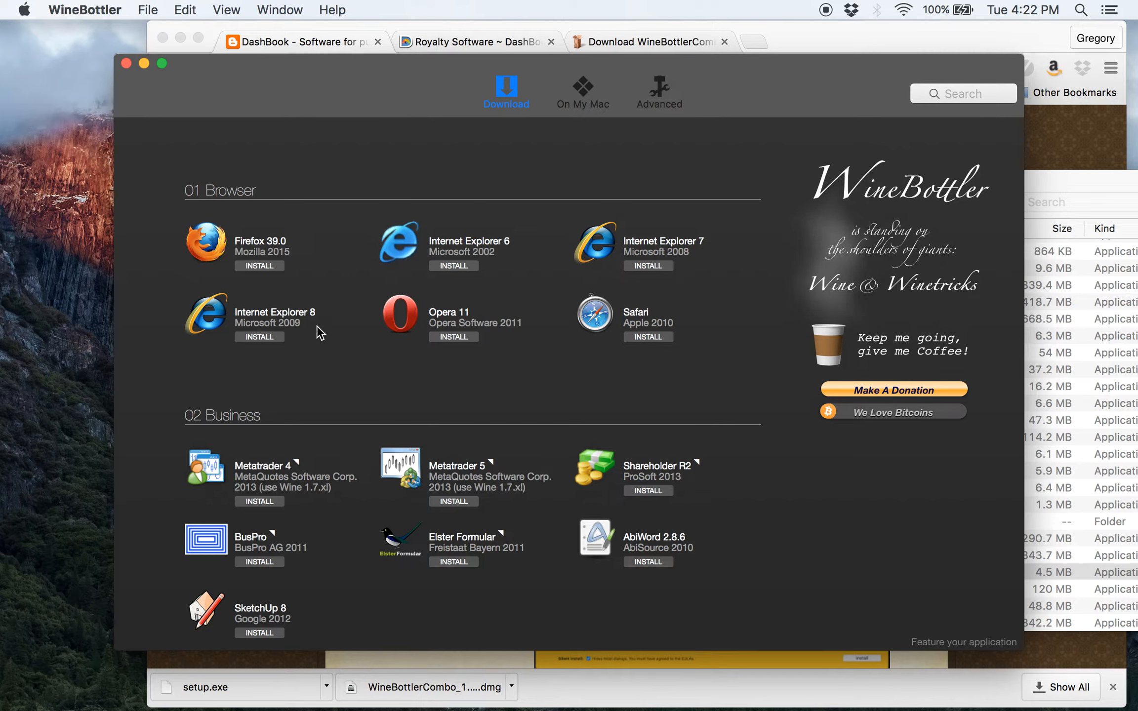
Switch WineBottler to its Advanced page for building a custom app bundle
click(663, 95)
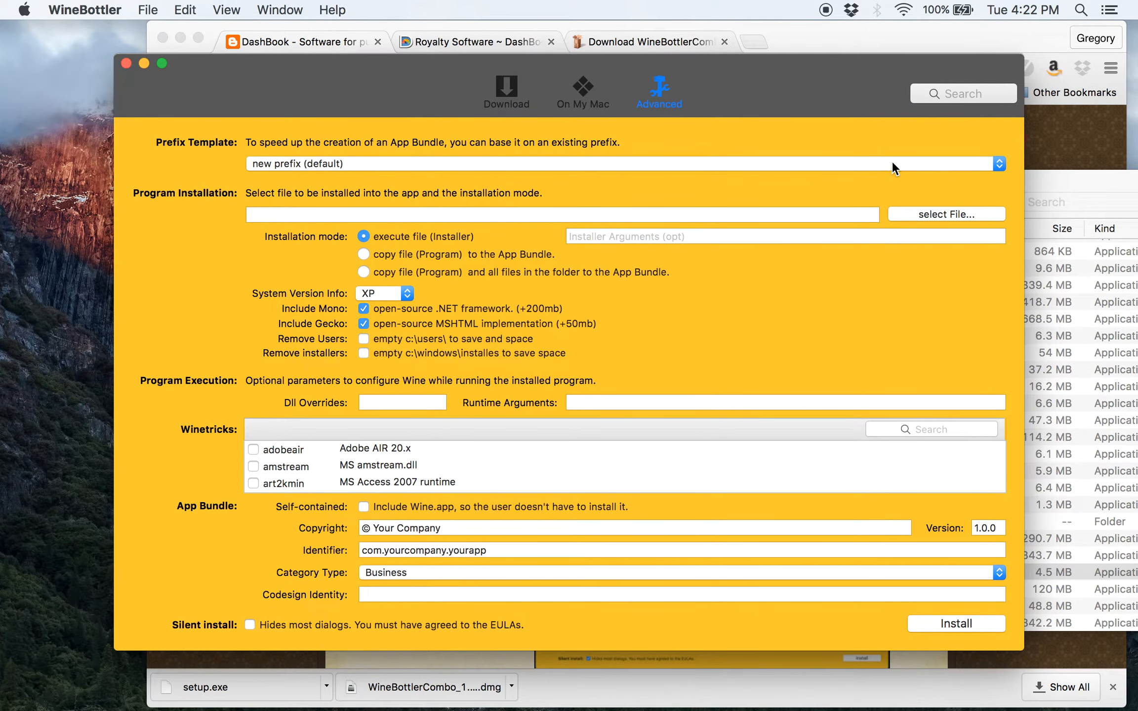
click(948, 163)
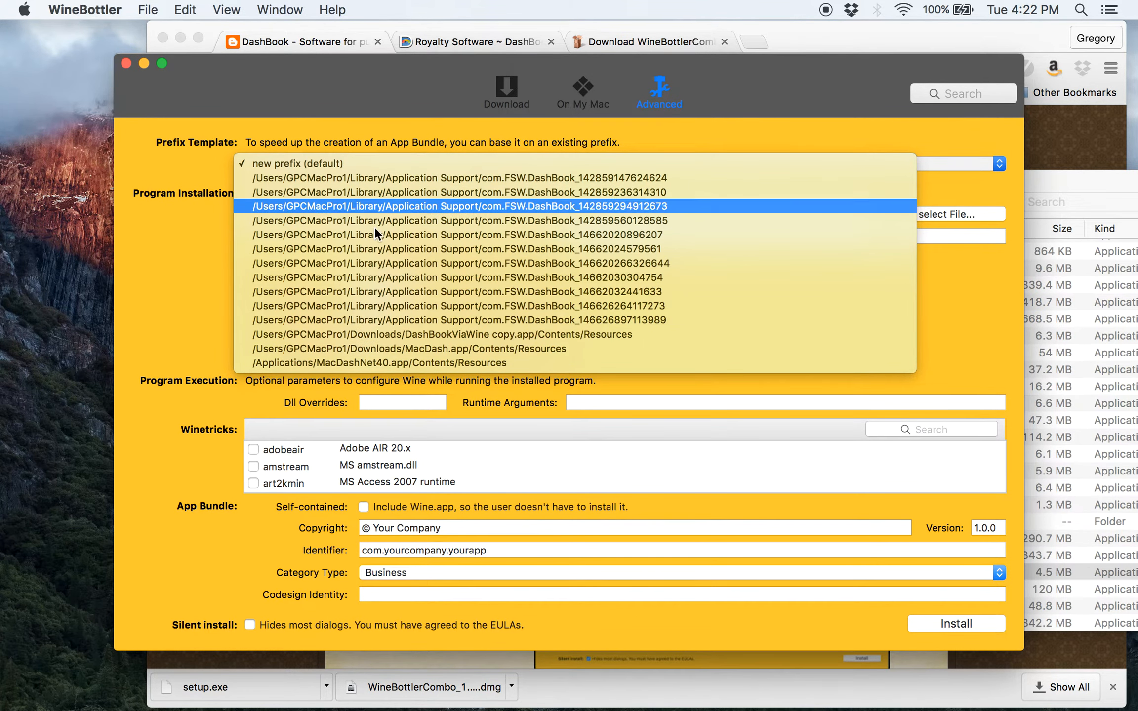
click(481, 143)
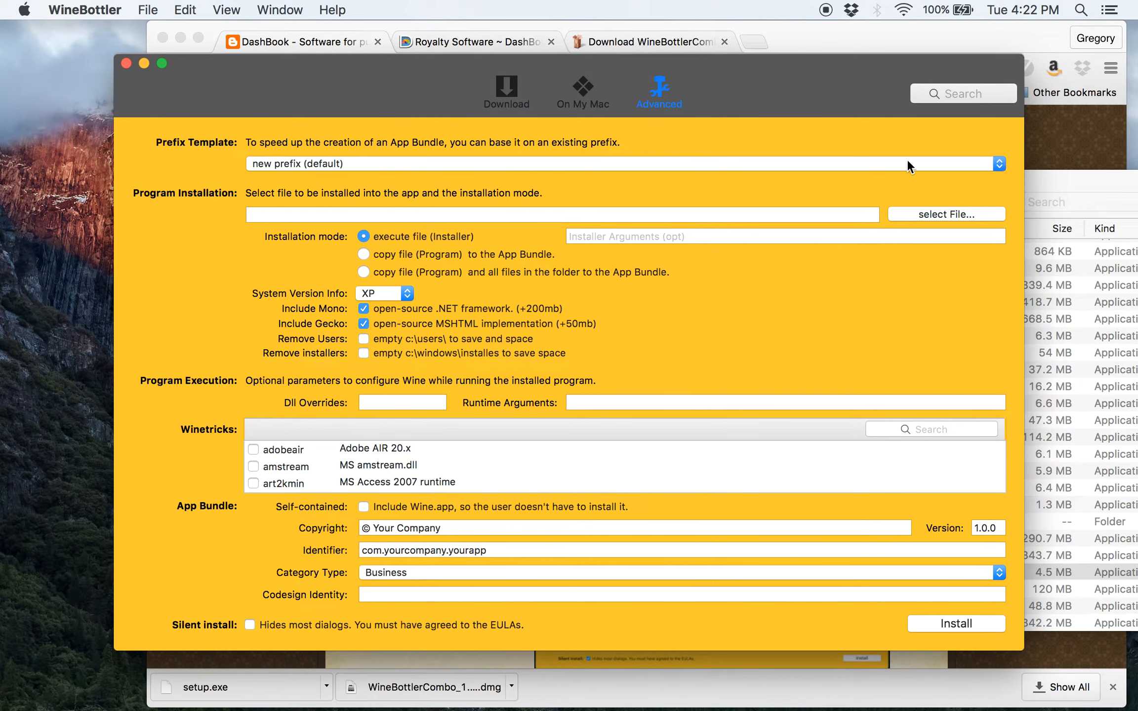
click(535, 166)
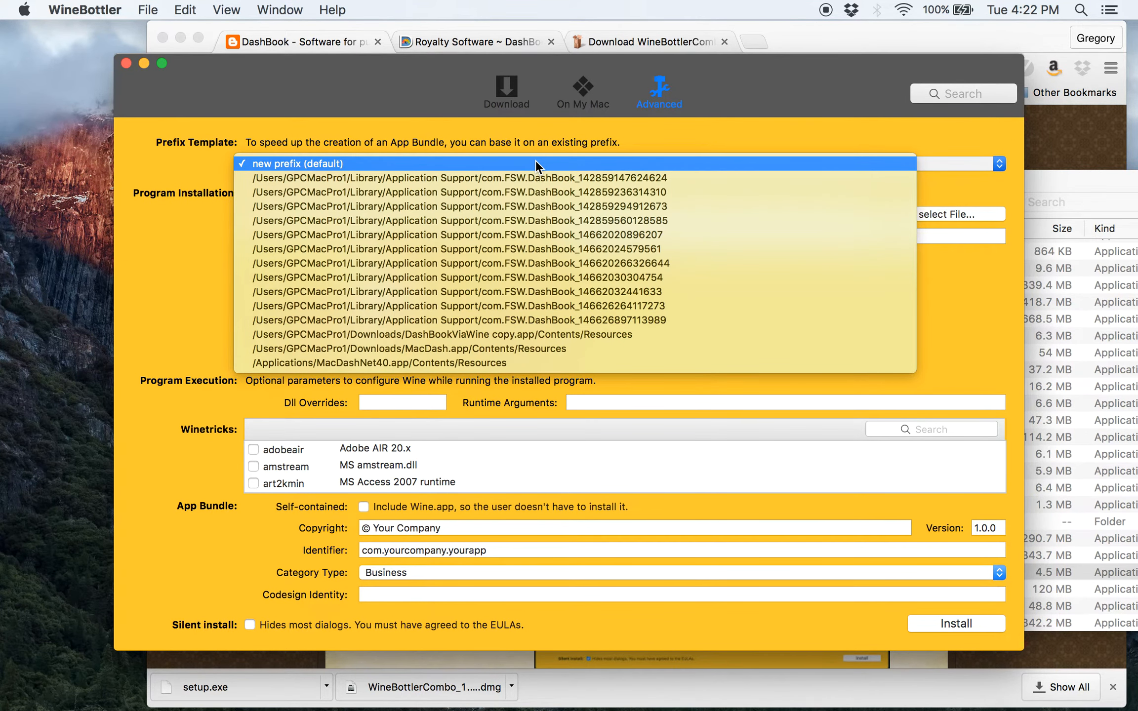
click(535, 161)
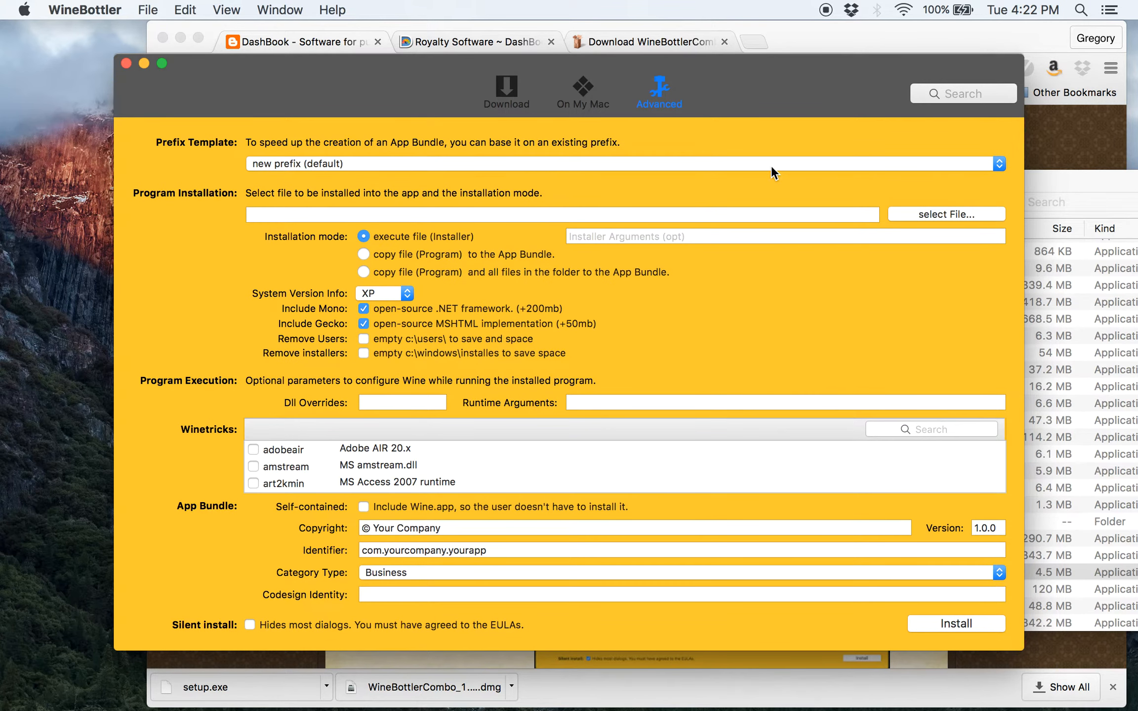
click(251, 690)
drag(251, 690, 322, 365)
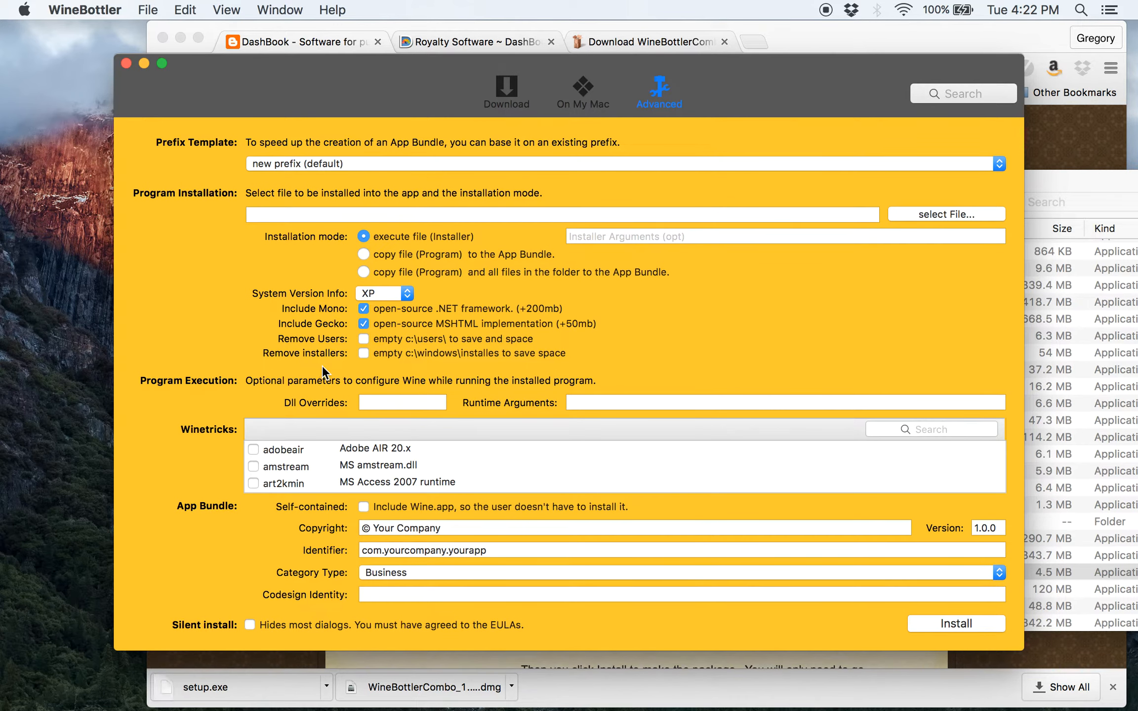
drag(245, 687, 325, 168)
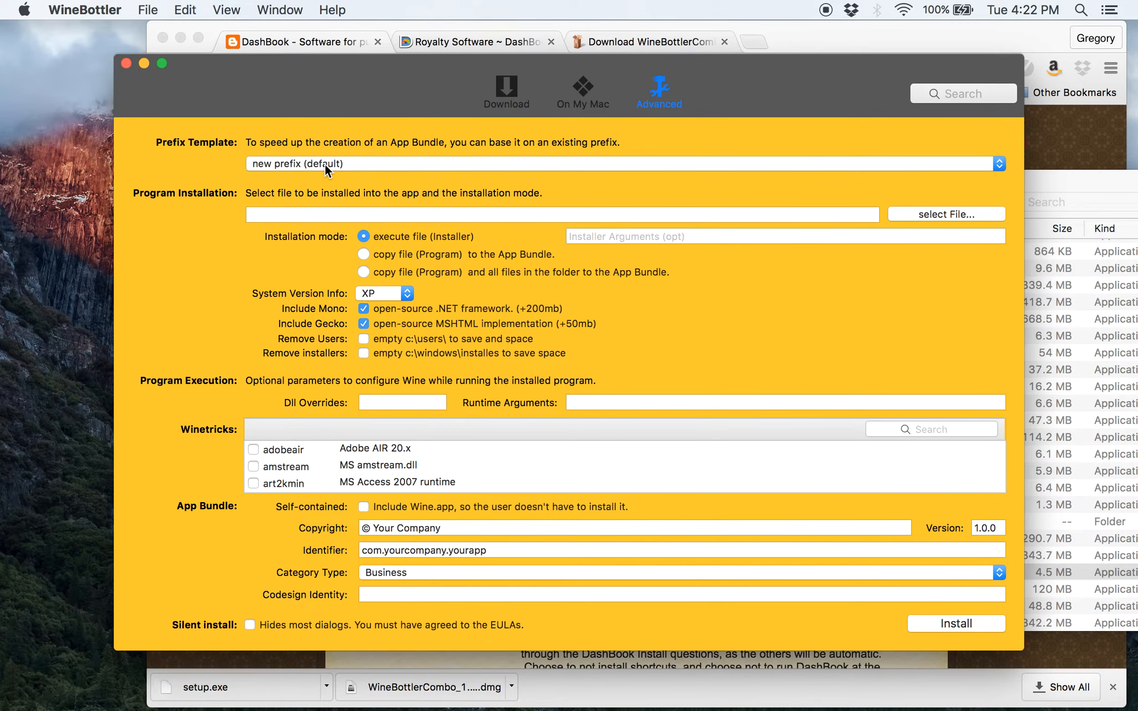
click(325, 164)
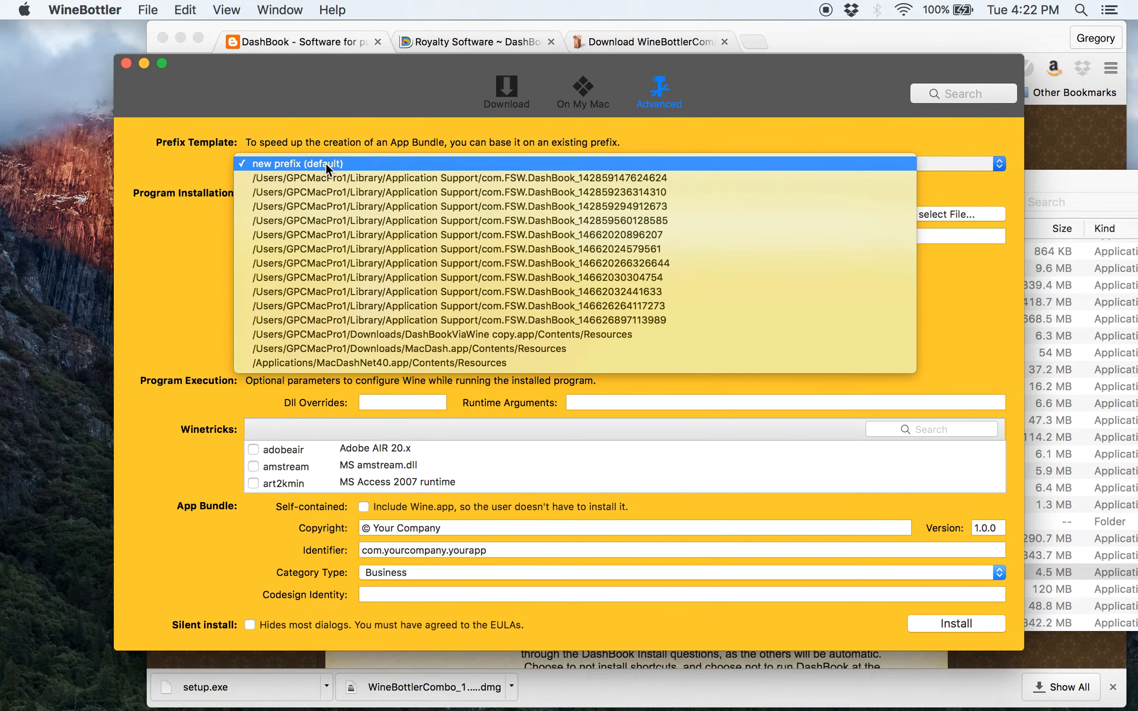
click(326, 163)
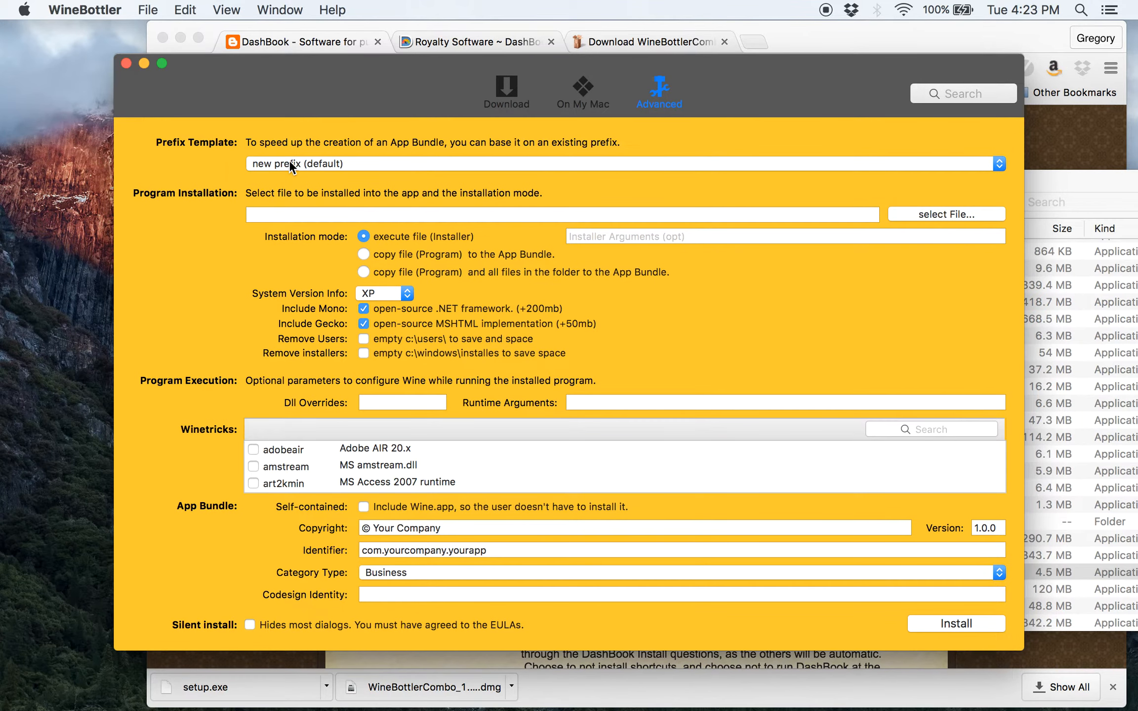
click(290, 165)
click(298, 160)
key(super+Tab)
key(super+Tab)
click(429, 165)
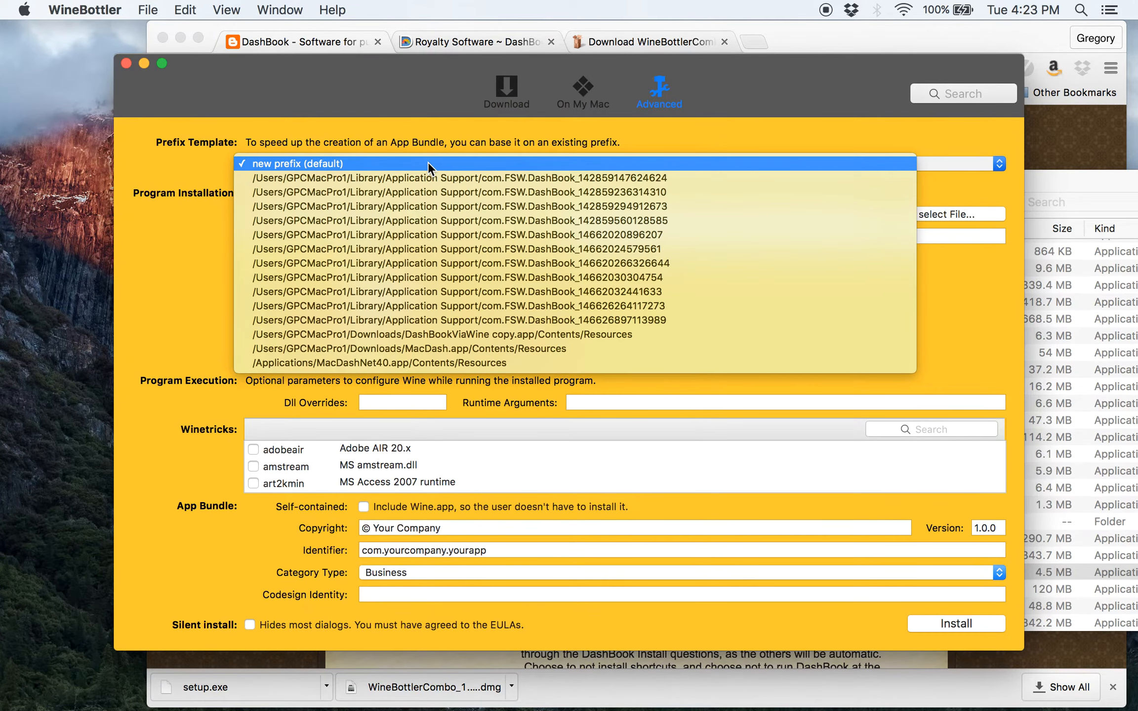
click(428, 164)
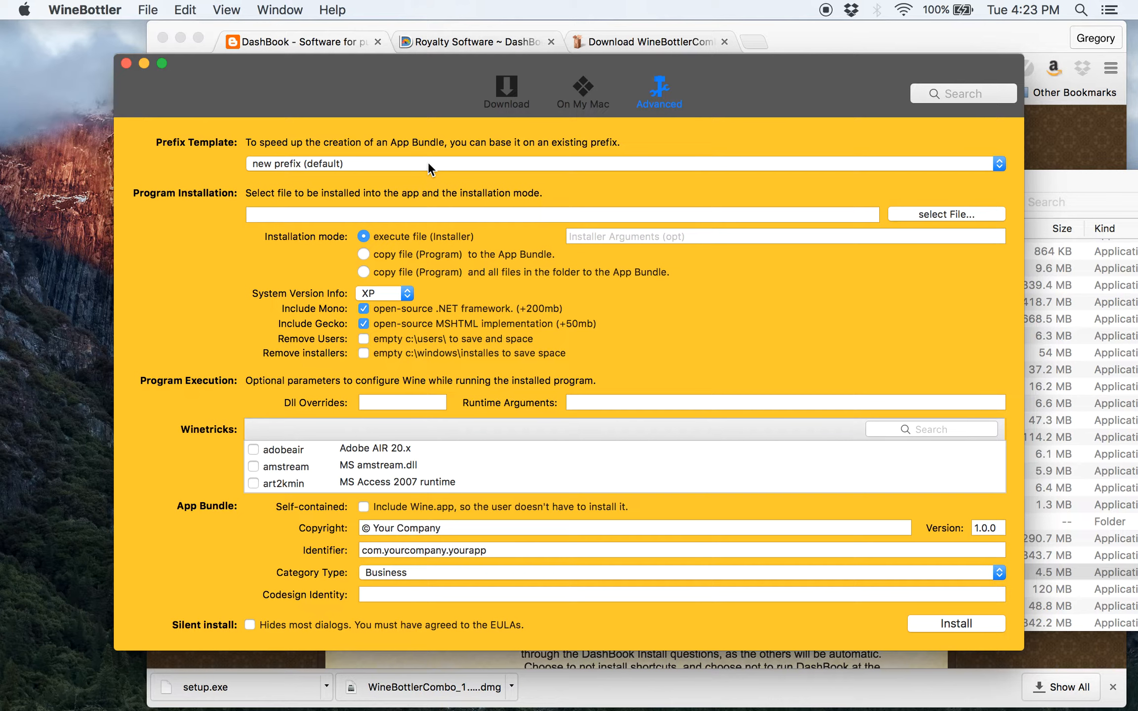
click(429, 166)
click(429, 166)
Choose Downloads/setup.exe as the program file WineBottler installs
click(922, 211)
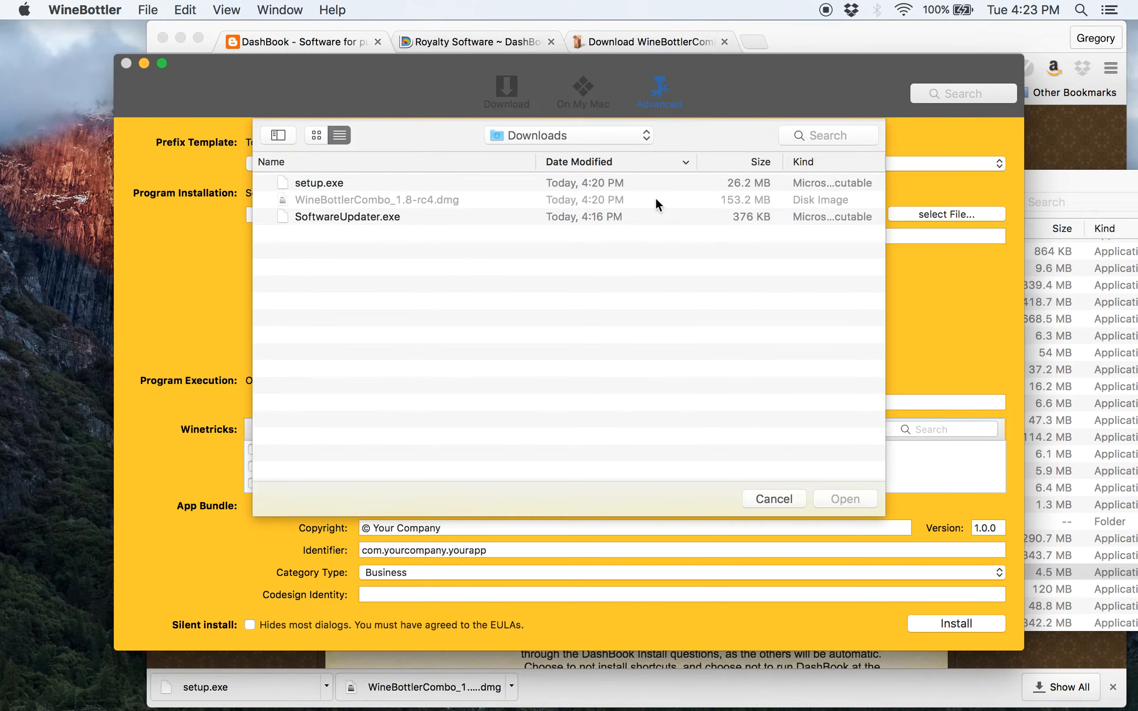
click(319, 184)
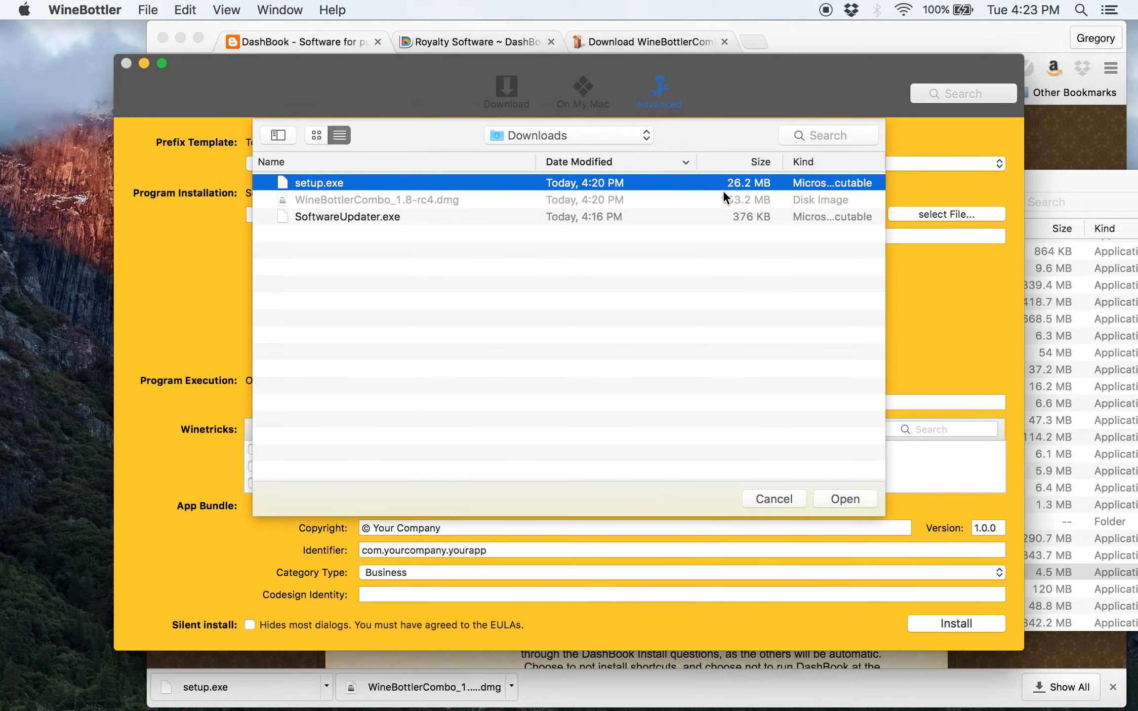
click(842, 499)
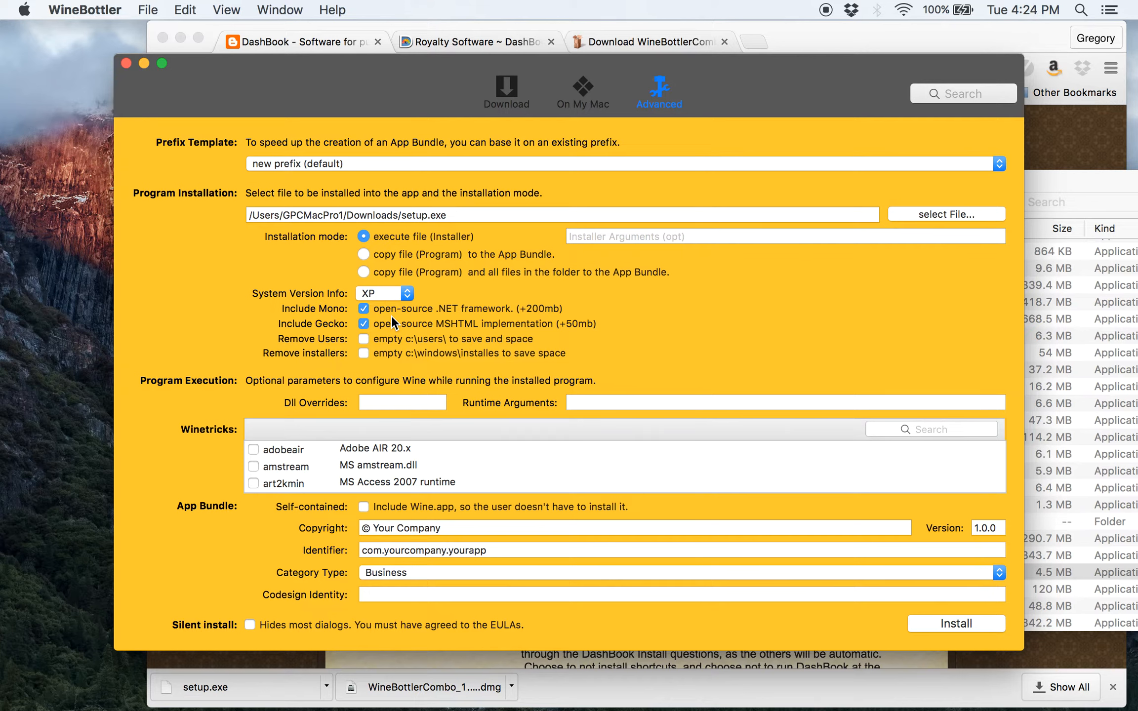
Enable the Remove installers option, check the blog instructions, and return to WineBottler
click(363, 353)
click(346, 33)
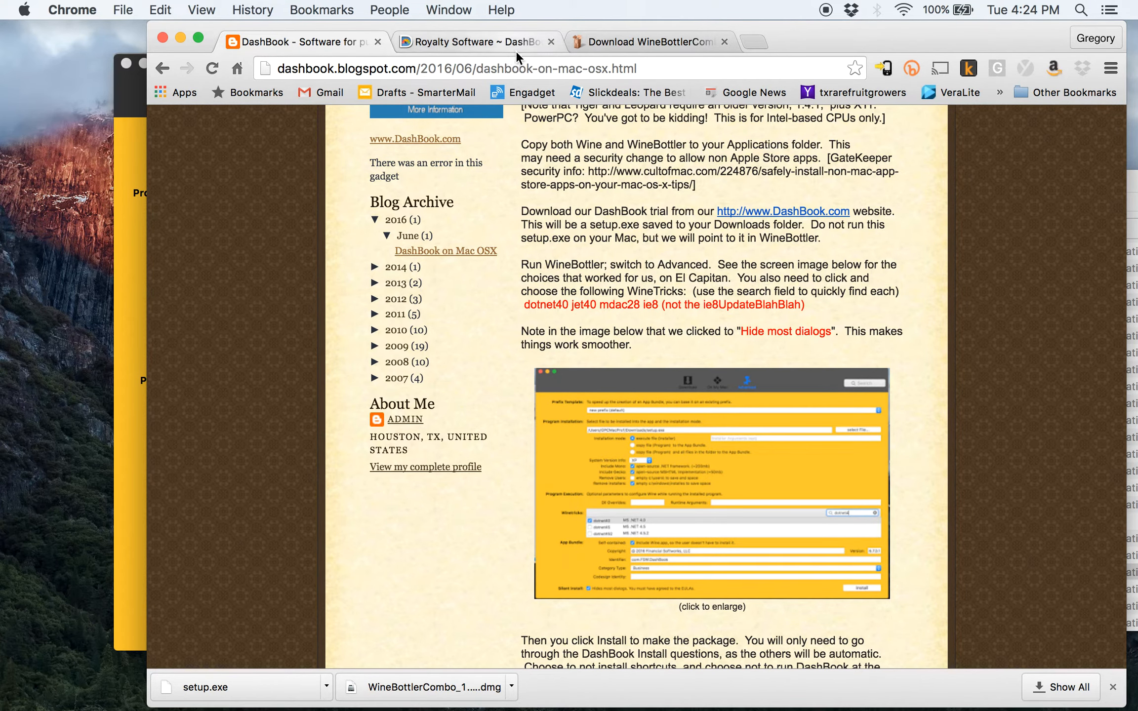
key(super+Tab)
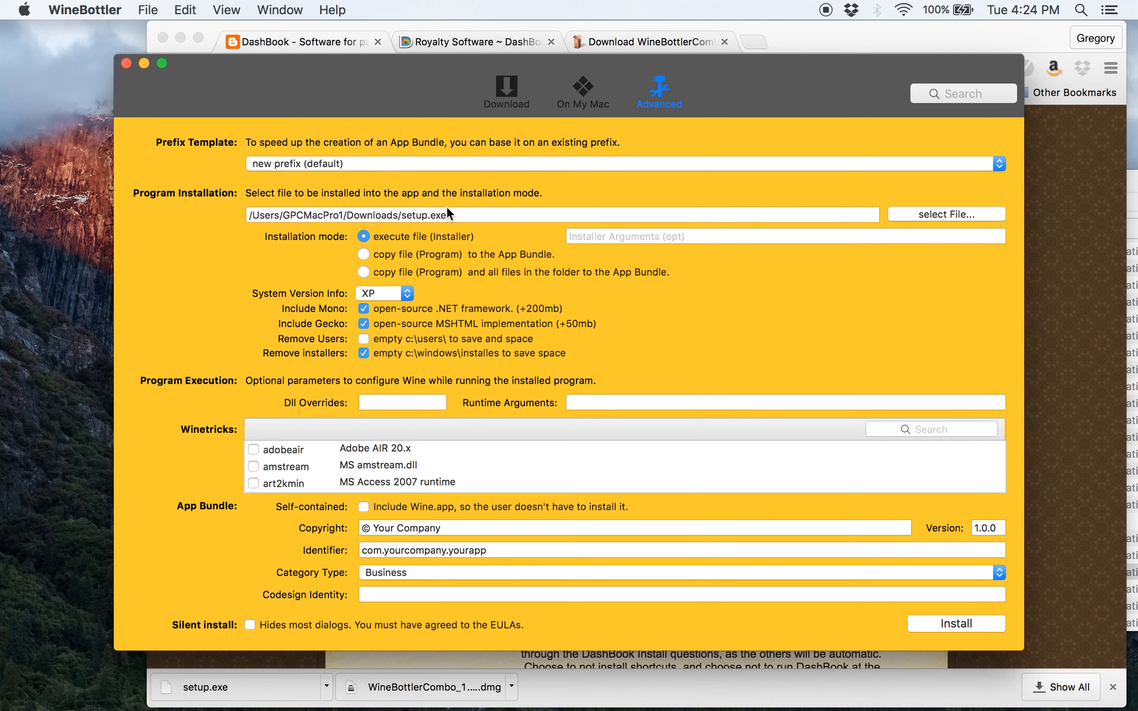
Search Winetricks and tick dotnet40, jet40 and mdac28
click(904, 428)
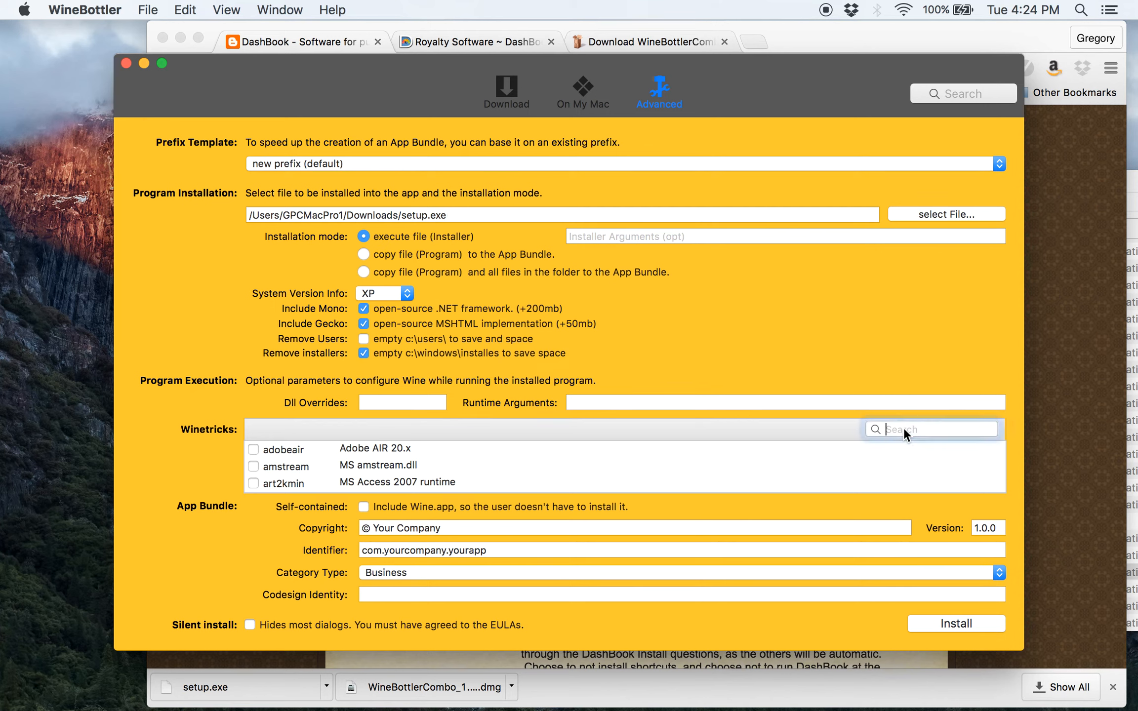
text(dotnet)
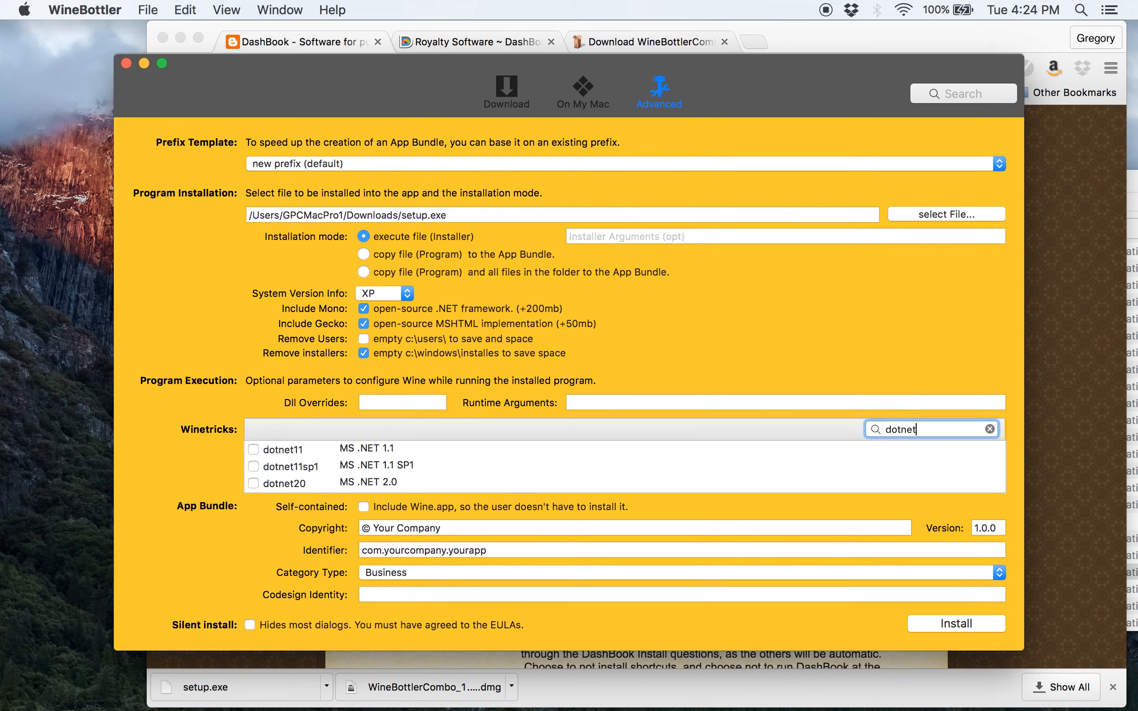
text(4)
click(252, 448)
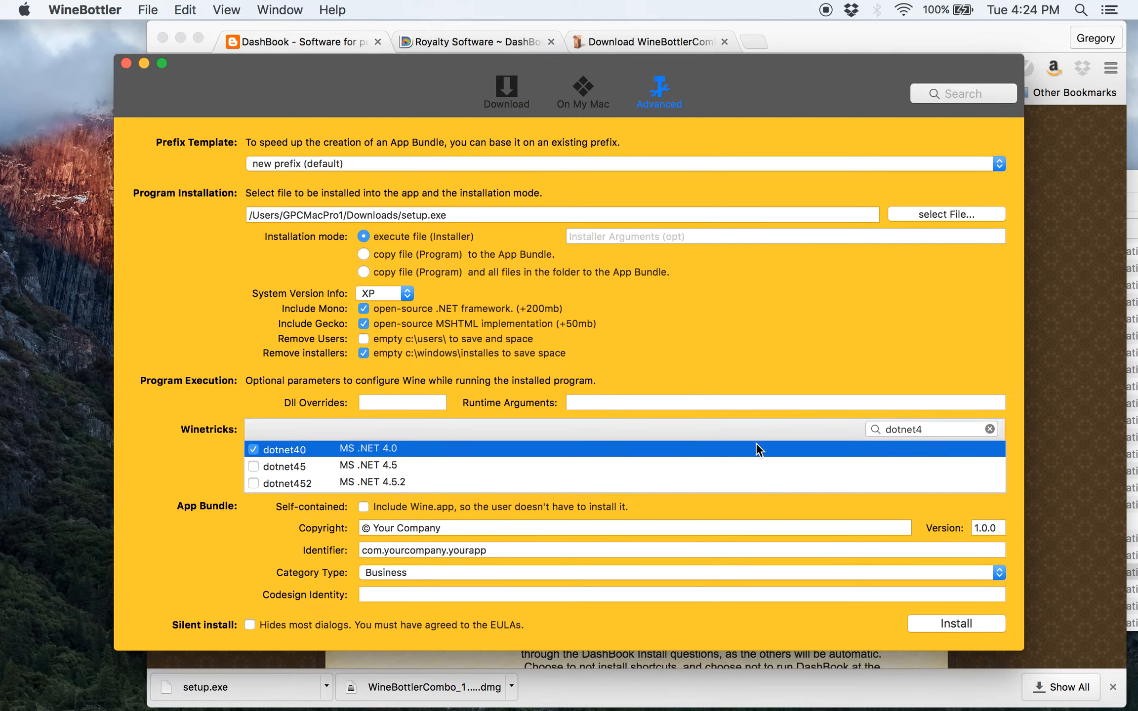
double_click(918, 430)
text(jet)
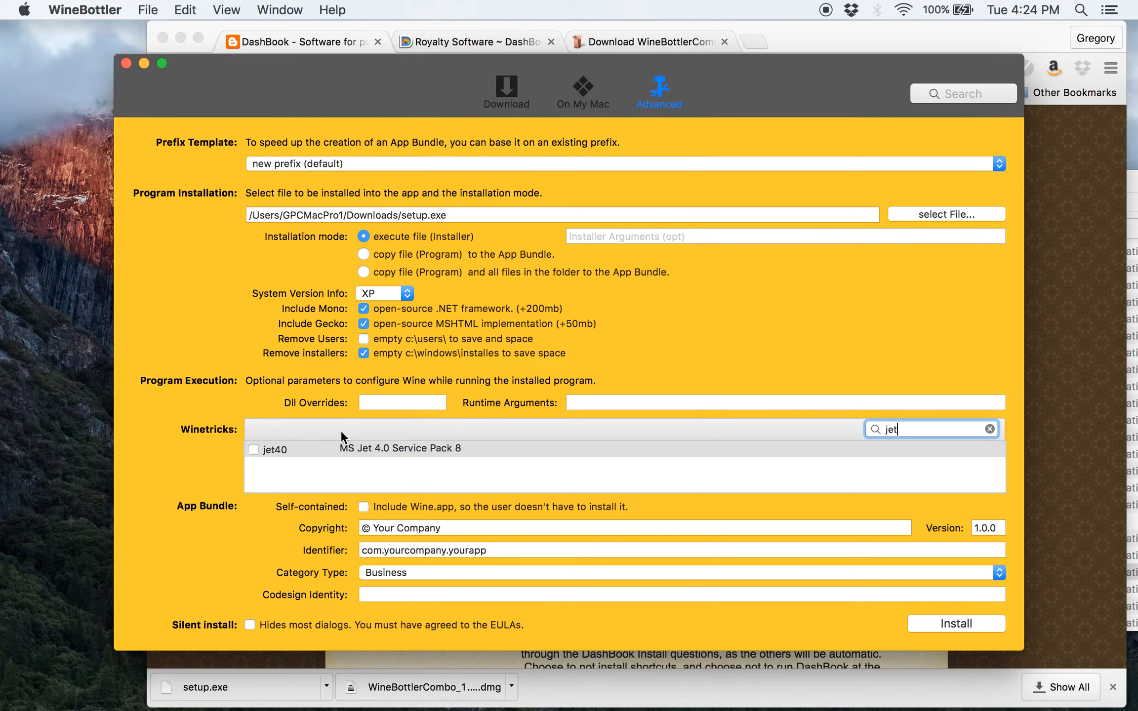
click(252, 450)
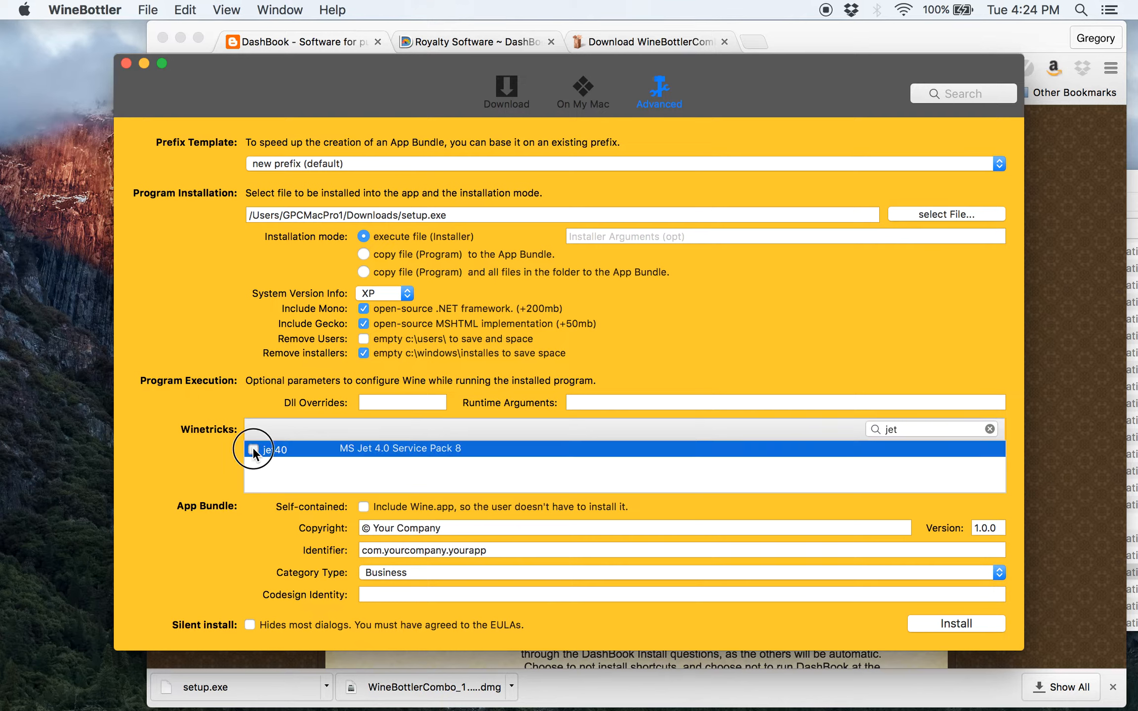
double_click(908, 429)
text(mdac)
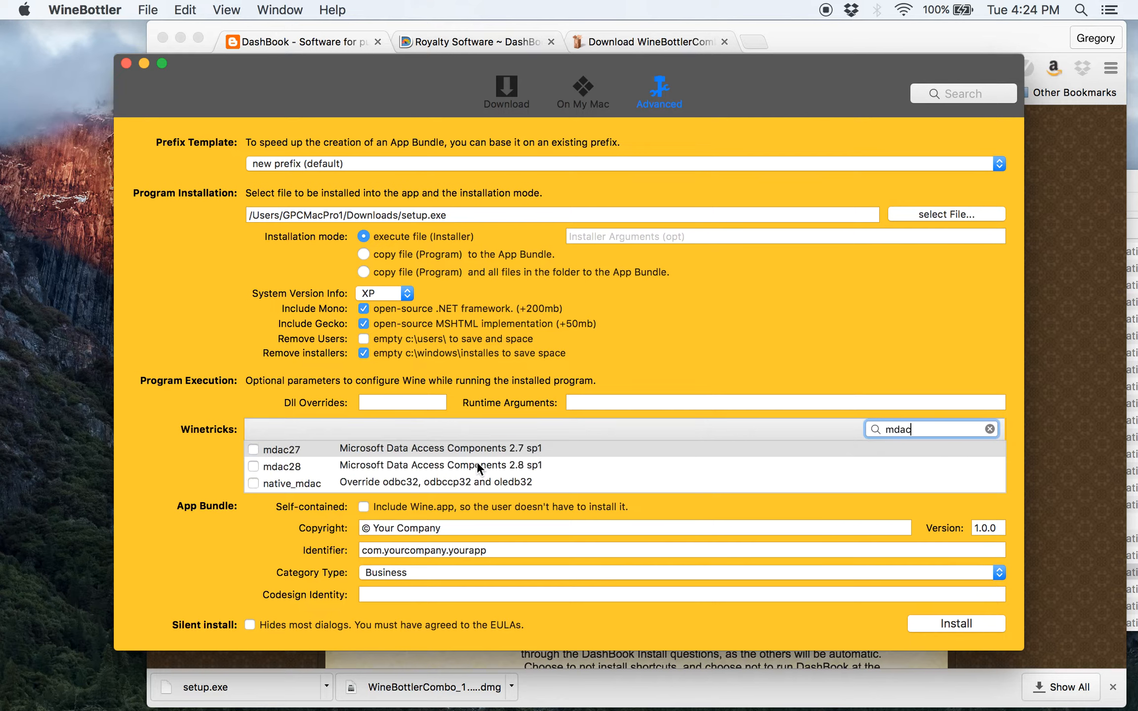
click(252, 466)
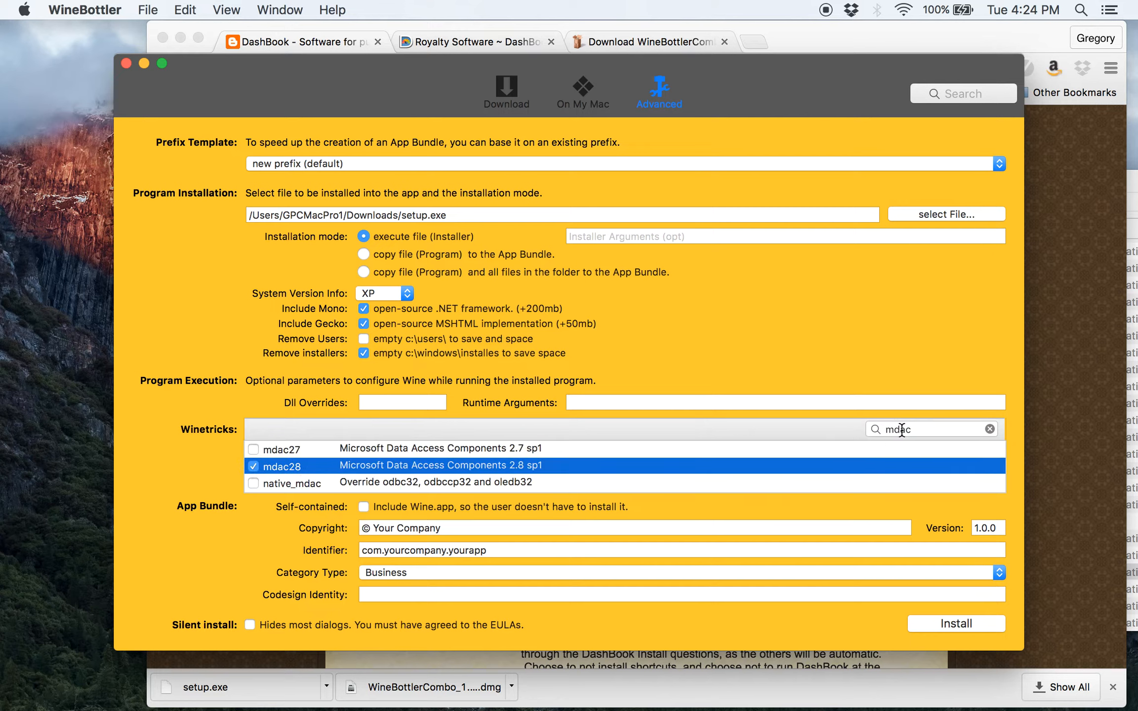
Search Winetricks for 'internet explorer' and tick ie8 (Internet Explorer 8)
click(918, 429)
text(ie)
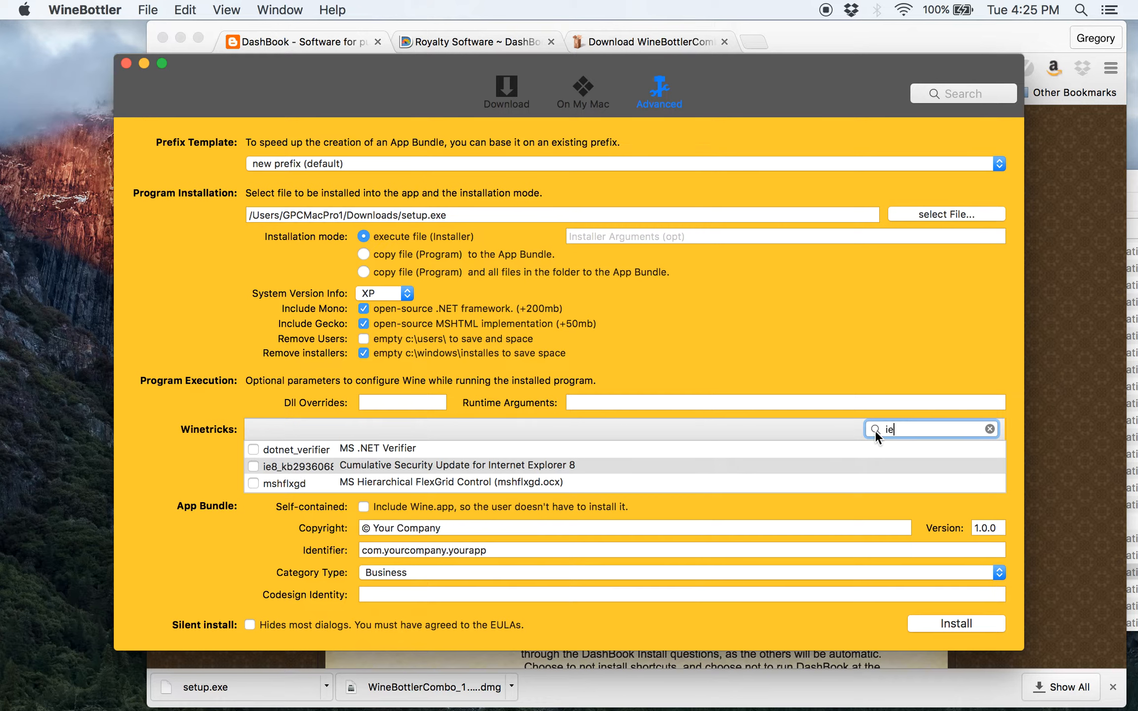
key(BackSpace)
text(nternet)
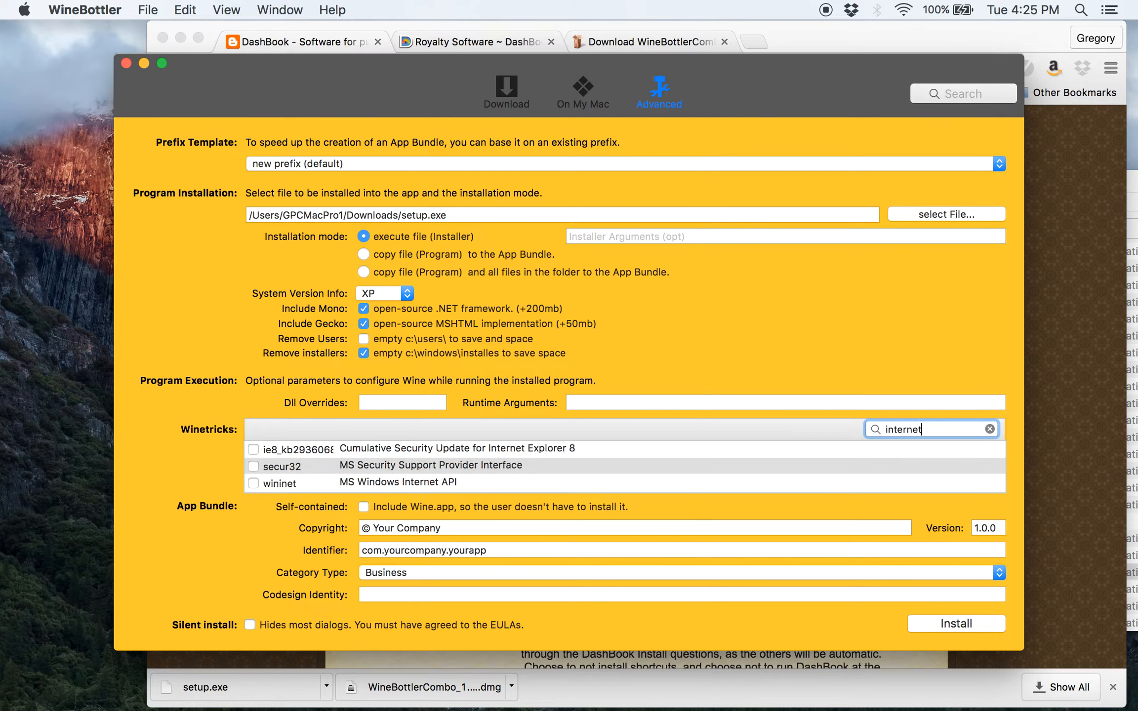
text( exploeer)
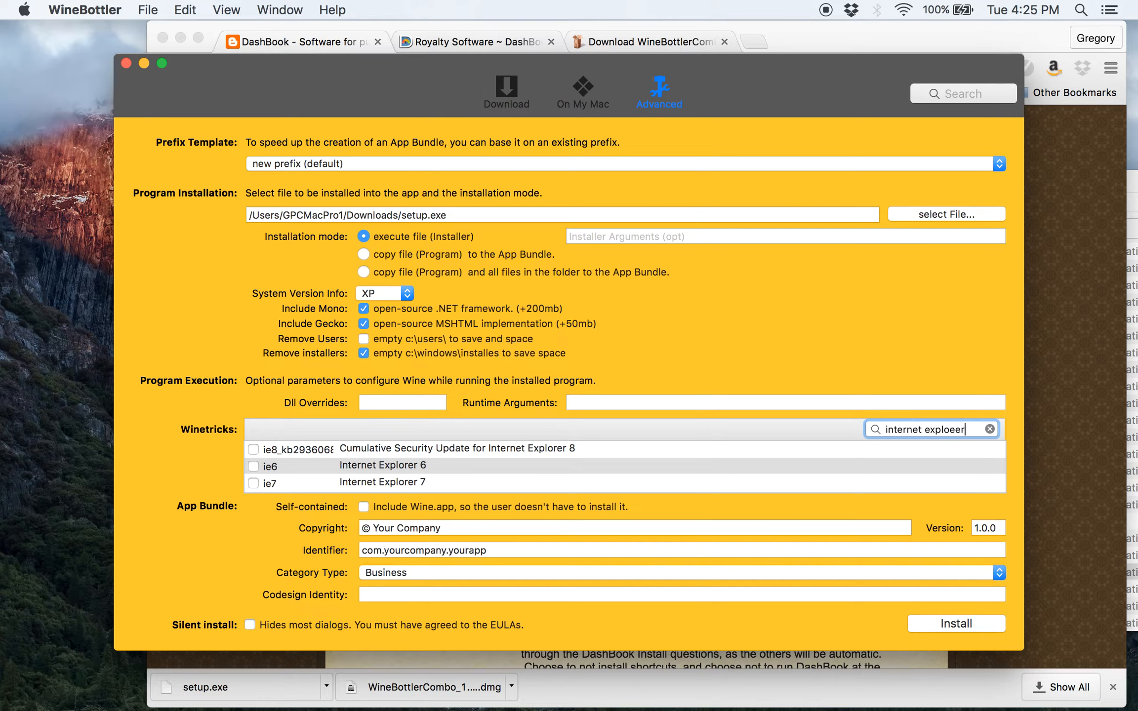
key(BackSpace)
key(BackSpace)
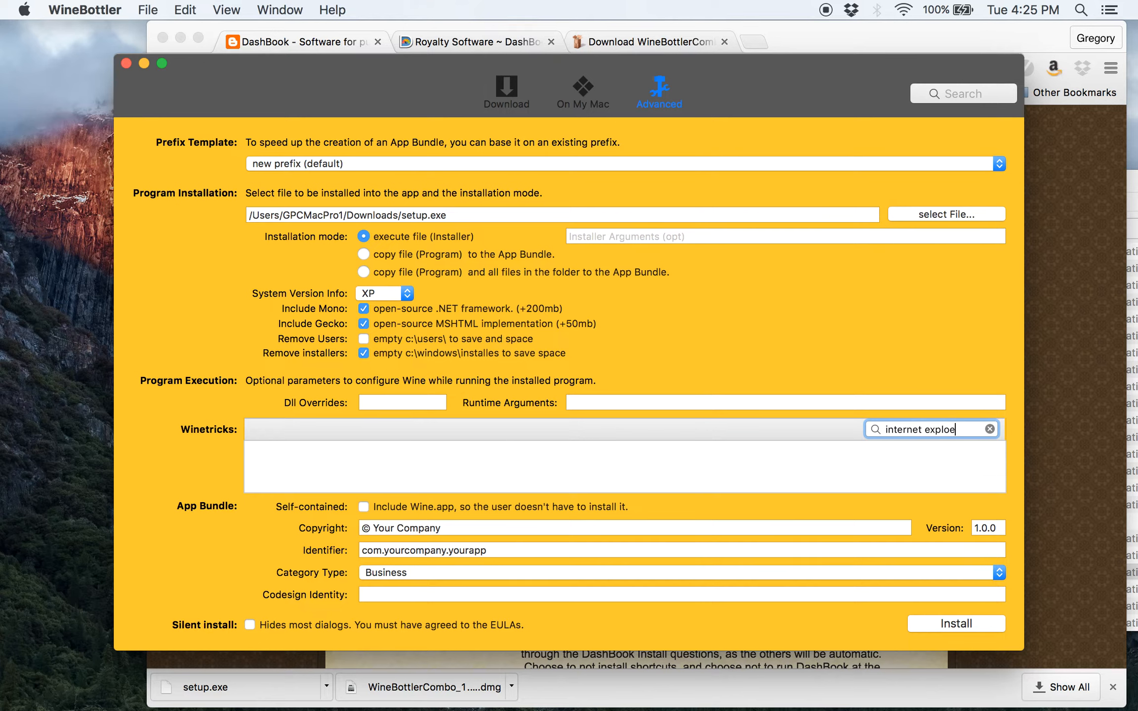
key(BackSpace)
text(rer)
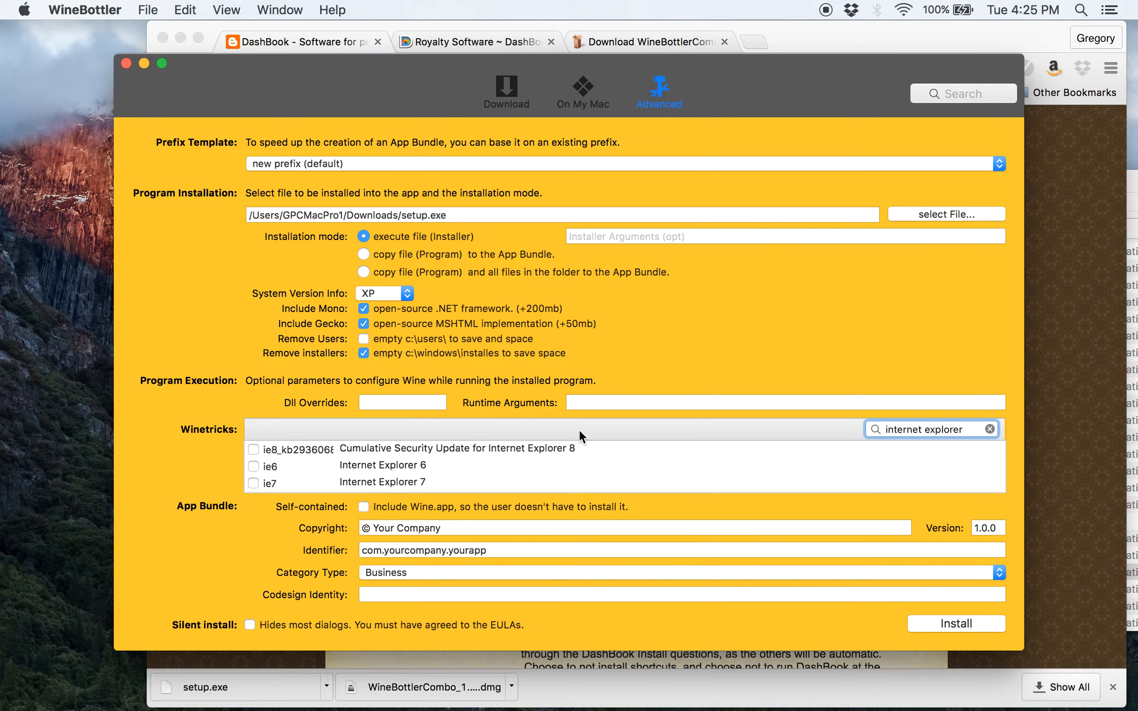
click(377, 466)
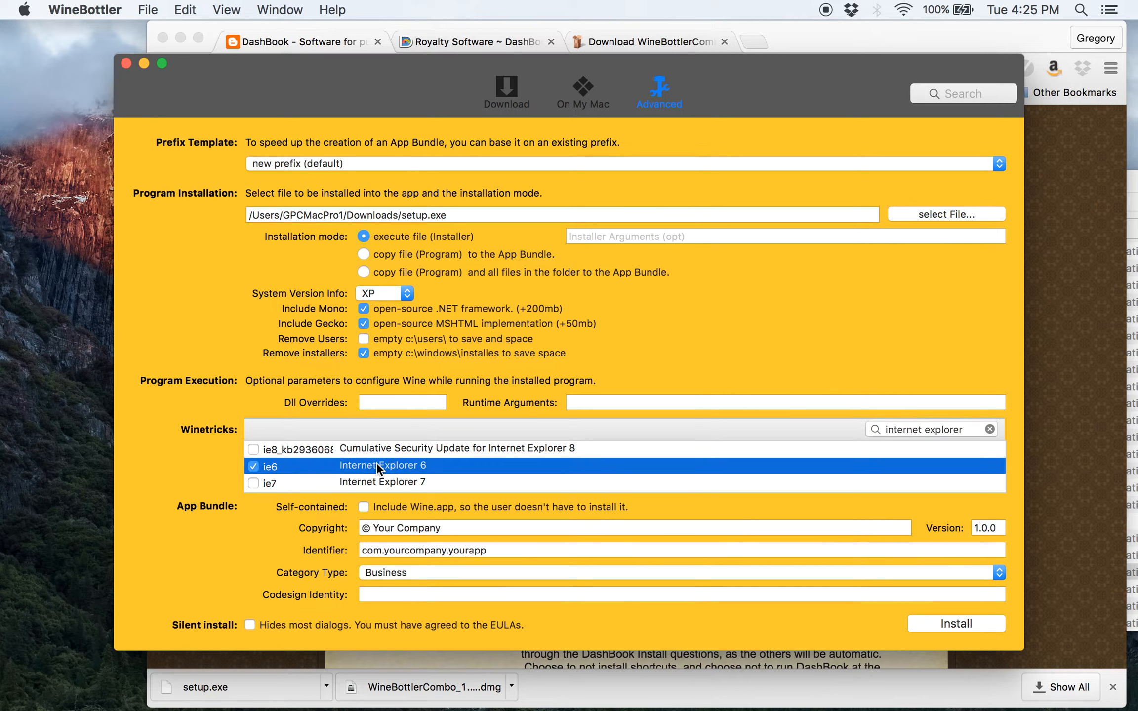
click(377, 466)
key(Down)
key(Down)
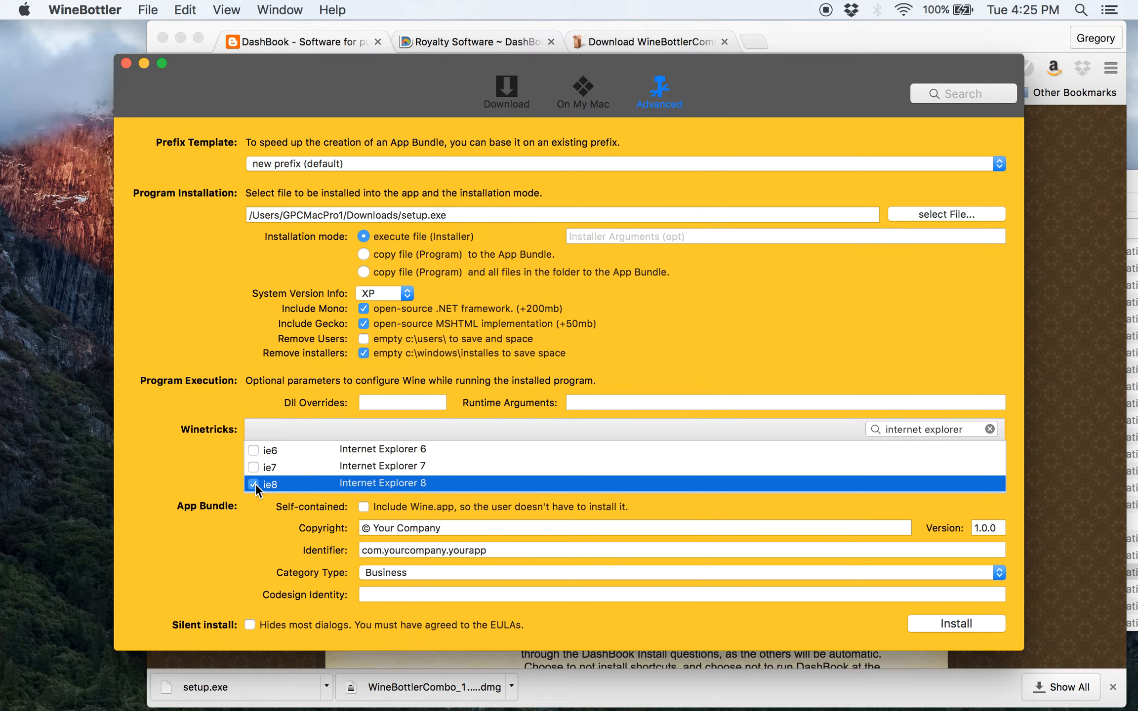
click(599, 465)
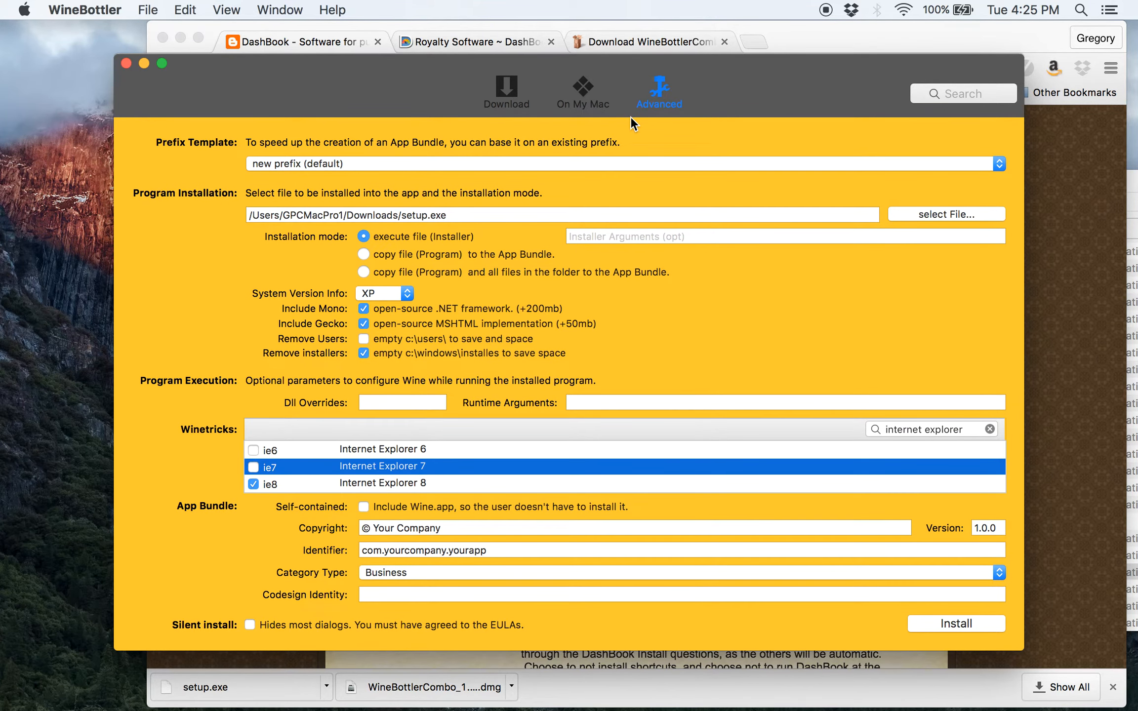
Check the DashBook setup instructions in Chrome, then select the placeholder company part of the bundle identifier
click(371, 29)
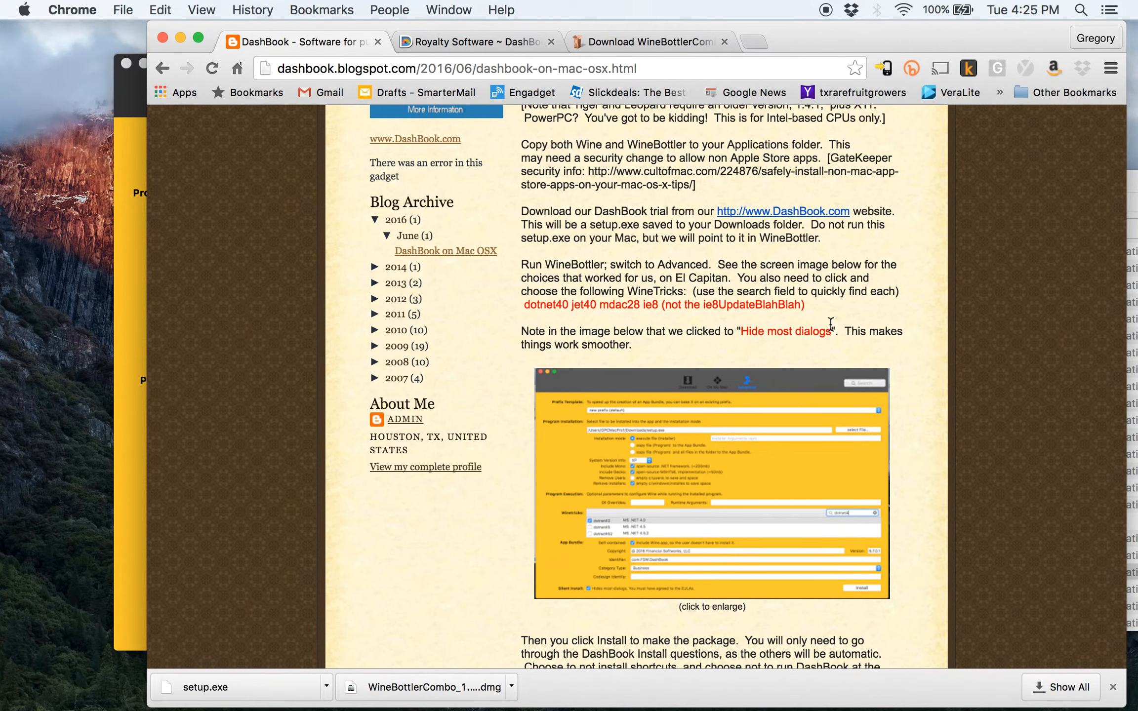
key(super+Tab)
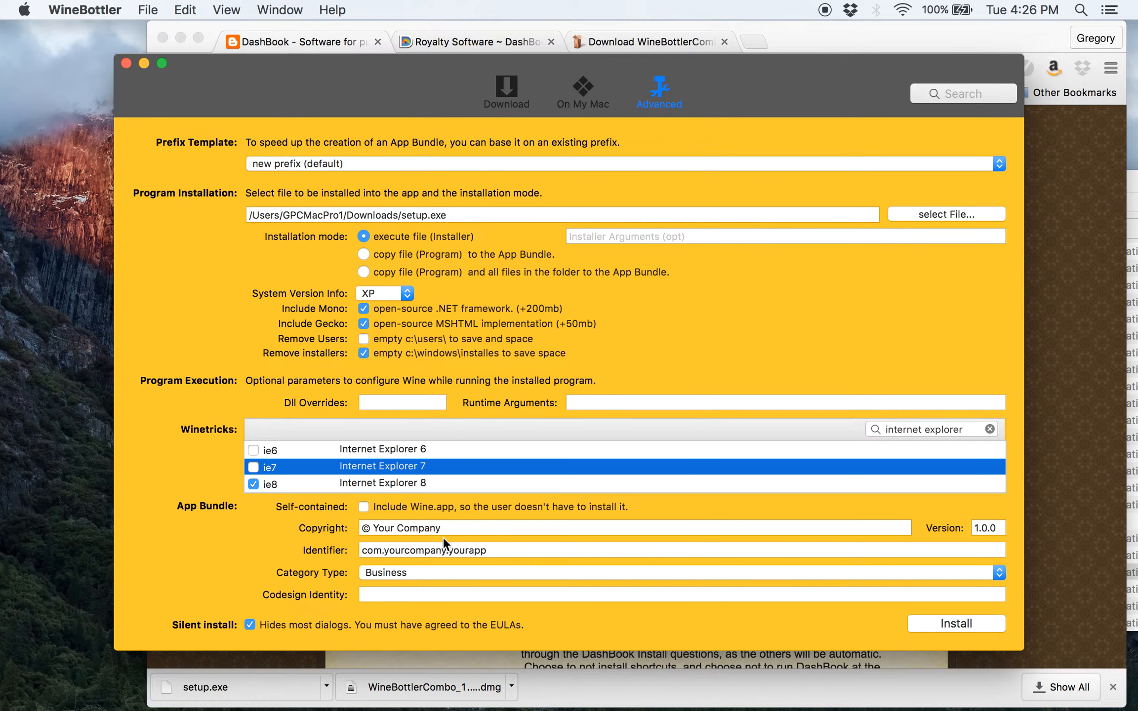
drag(447, 552, 386, 550)
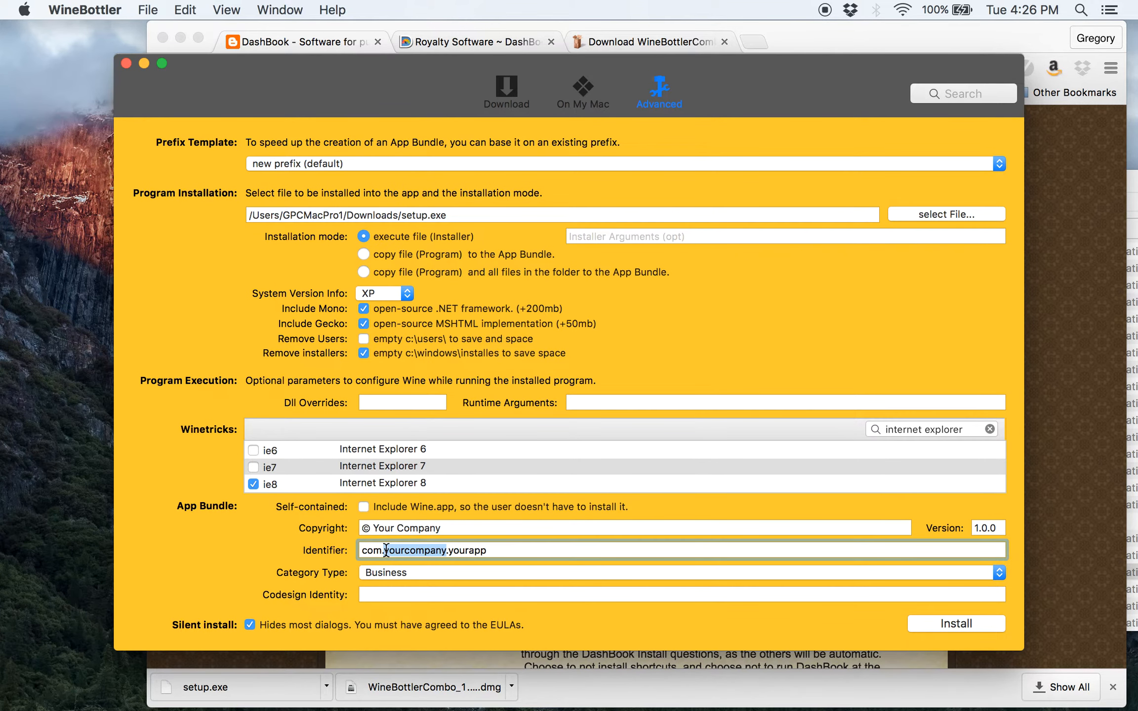
Change the bundle identifier to com.FinancialSoftworks.DashBook
key(BackSpace)
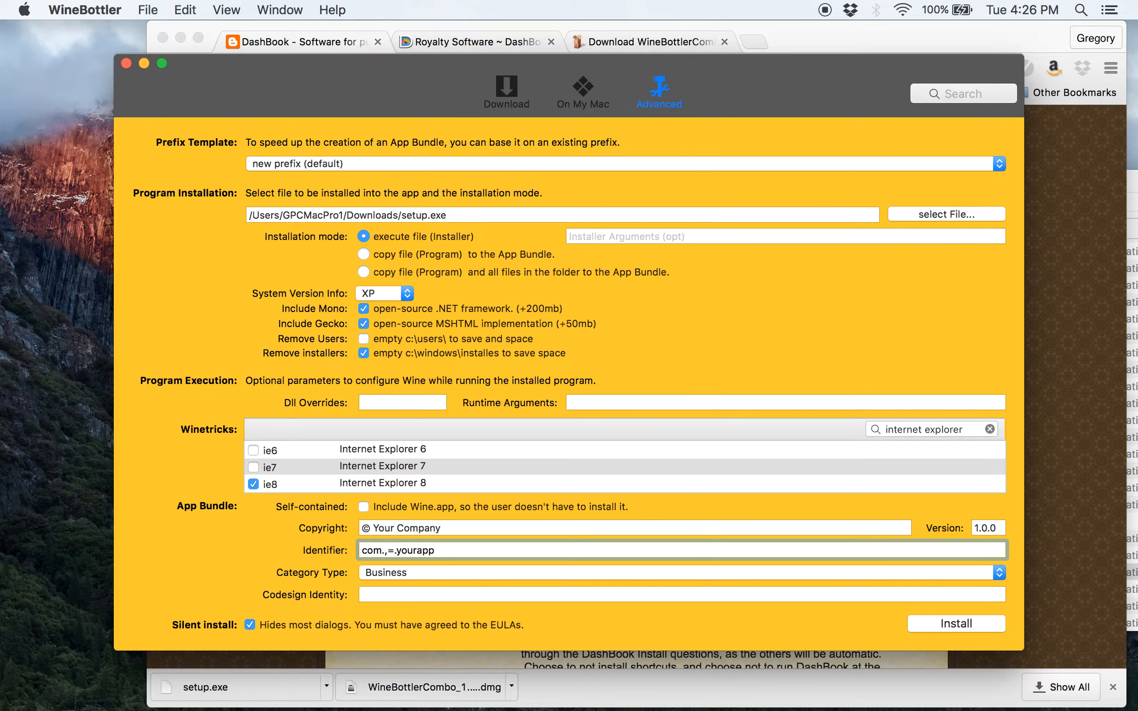
text(FinancialSoftwr)
key(BackSpace)
text(or)
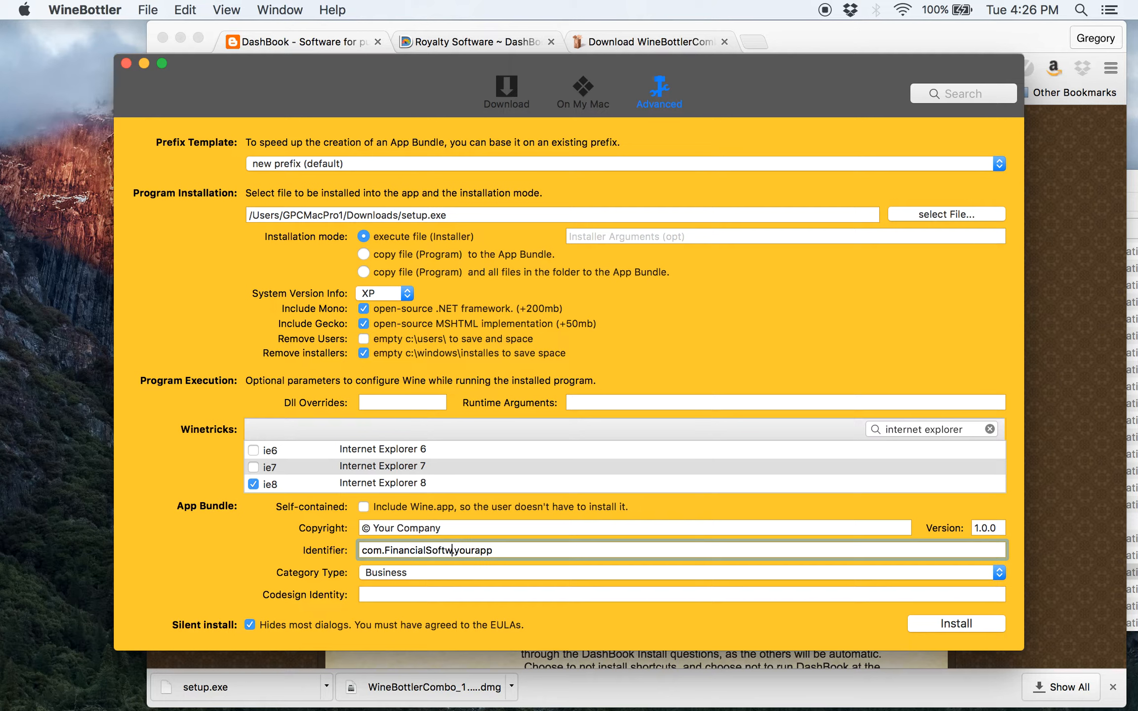
text(ks)
click(526, 553)
key(BackSpace)
key(BackSpace)
key(BackSpace)
key(BackSpace)
key(BackSpace)
key(BackSpace)
key(BackSpace)
text(DashBook)
Set the copyright to 'Financial Softworks, LLC' and clear the Winetricks search filter
drag(373, 529, 468, 528)
text(Financial Sof)
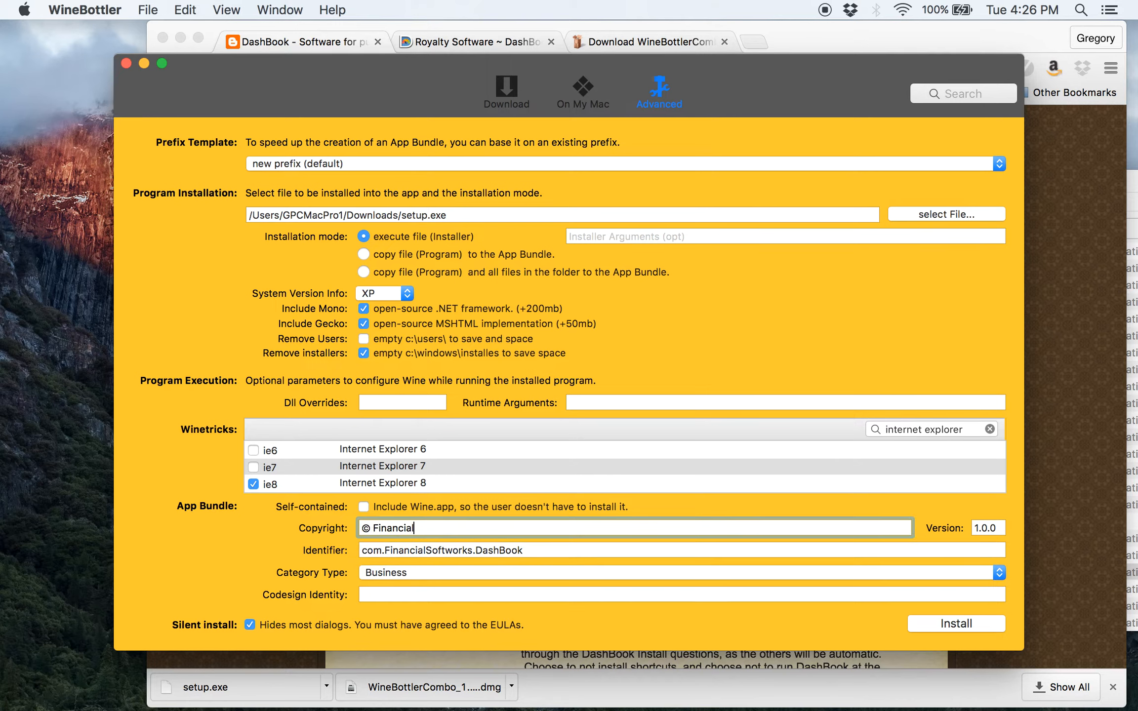
text(tworks, LLC)
click(460, 466)
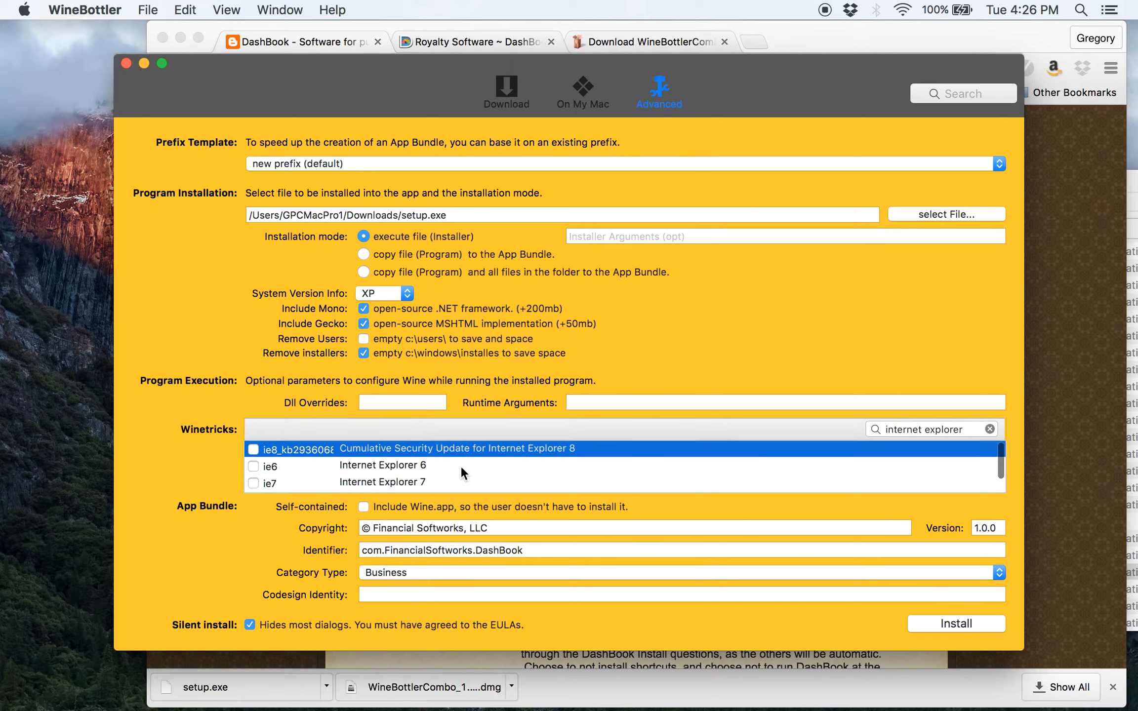
key(Down)
key(Down)
key(Down)
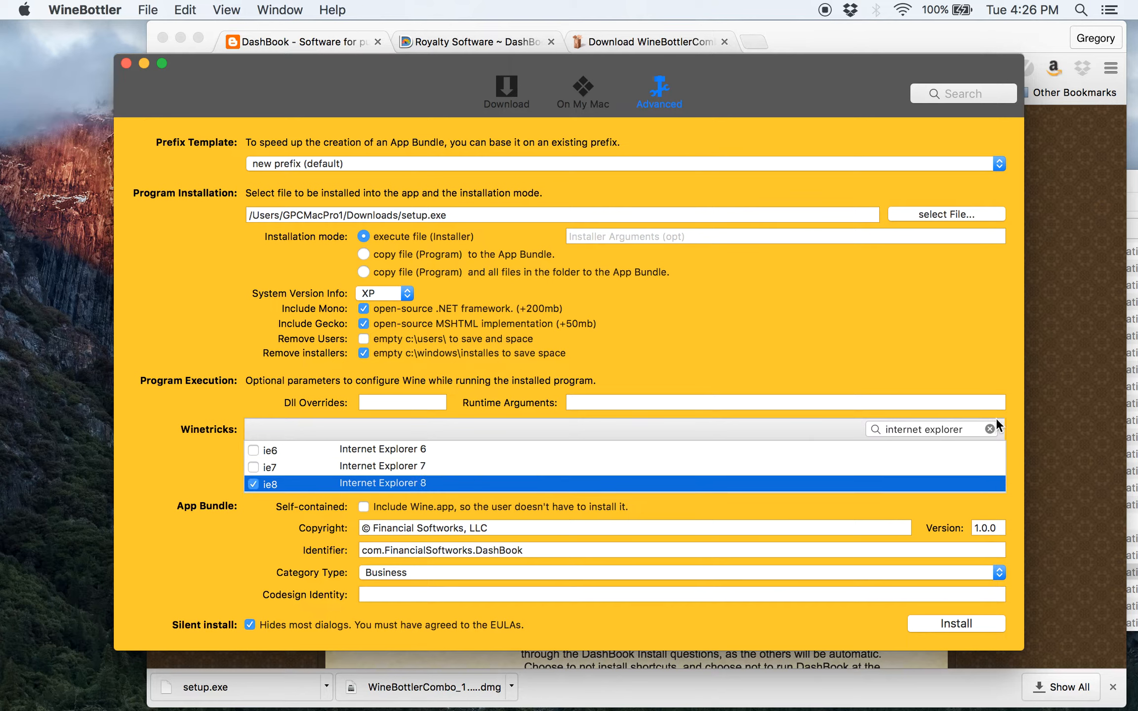
click(990, 429)
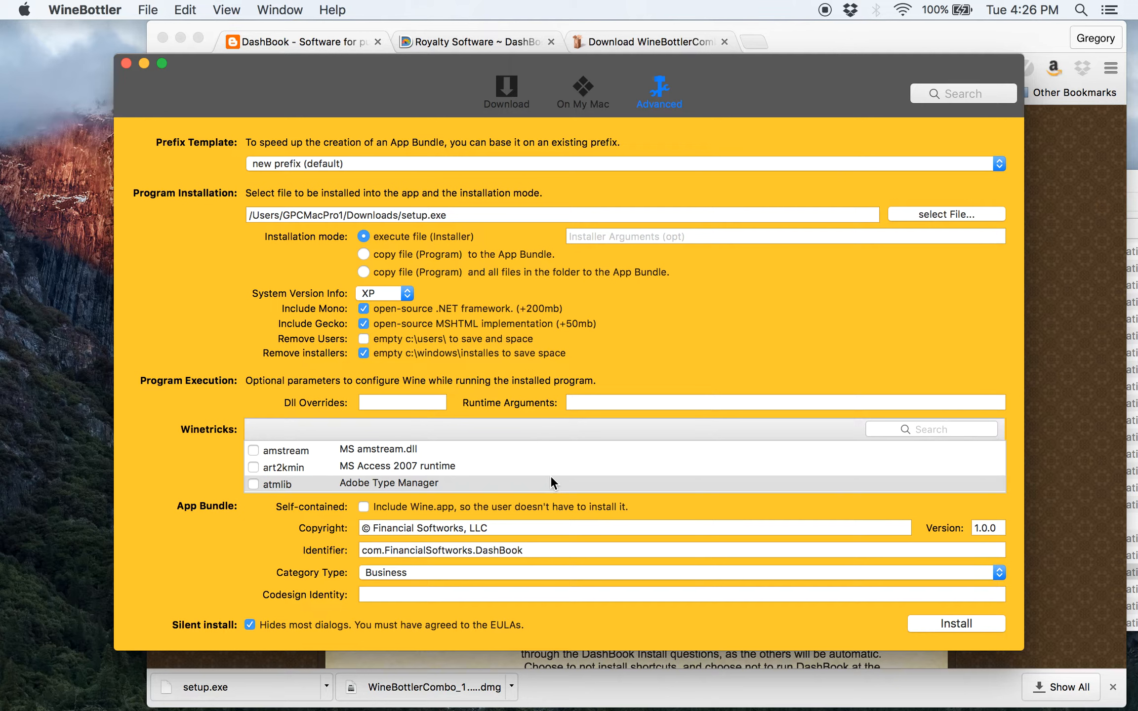
Save the bundle as DashBookNewRun.app in Applications and start building it
click(967, 624)
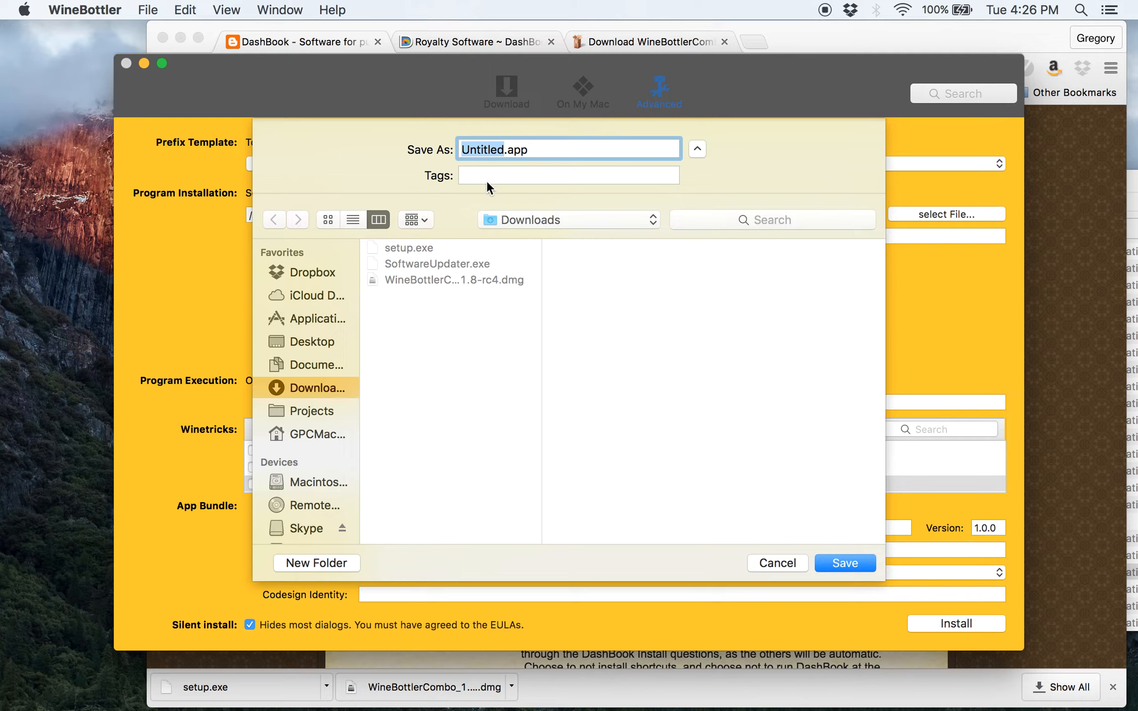
text(DashBook)
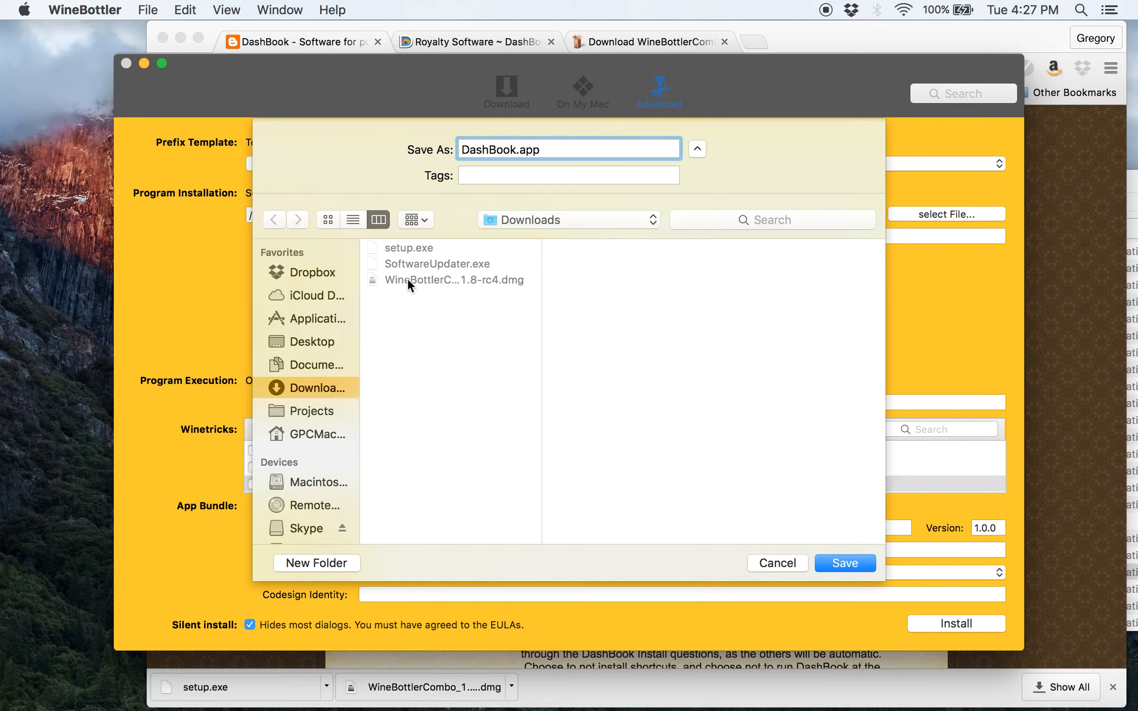
click(315, 318)
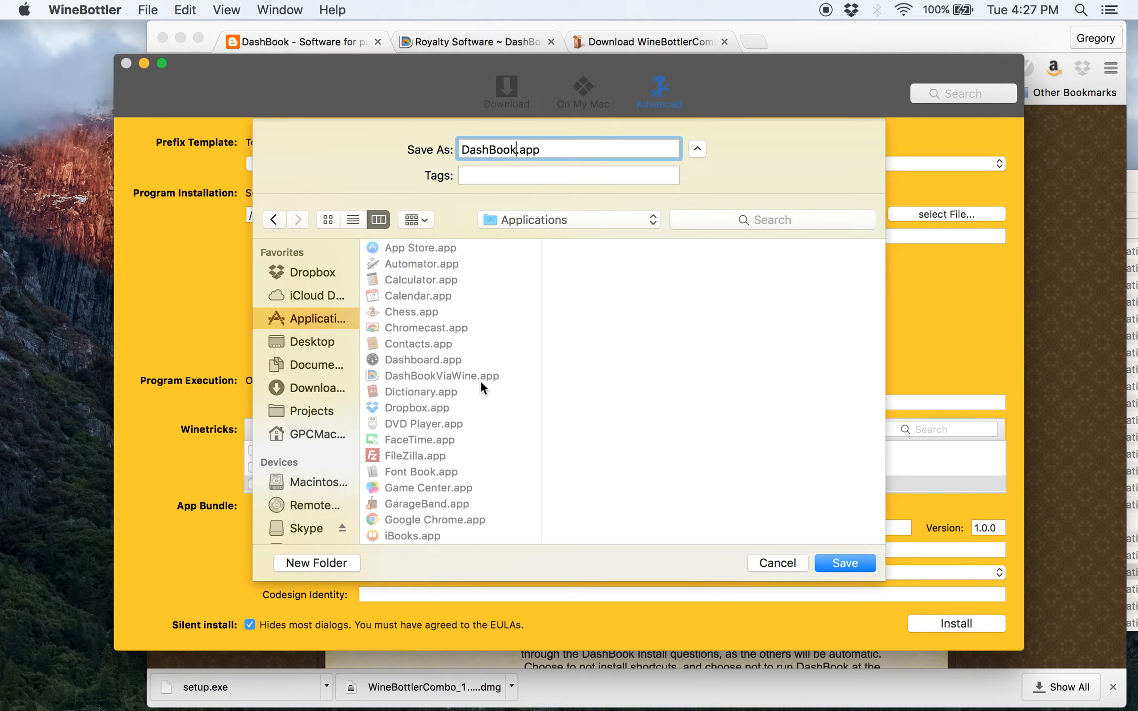
text(NewRun)
click(844, 563)
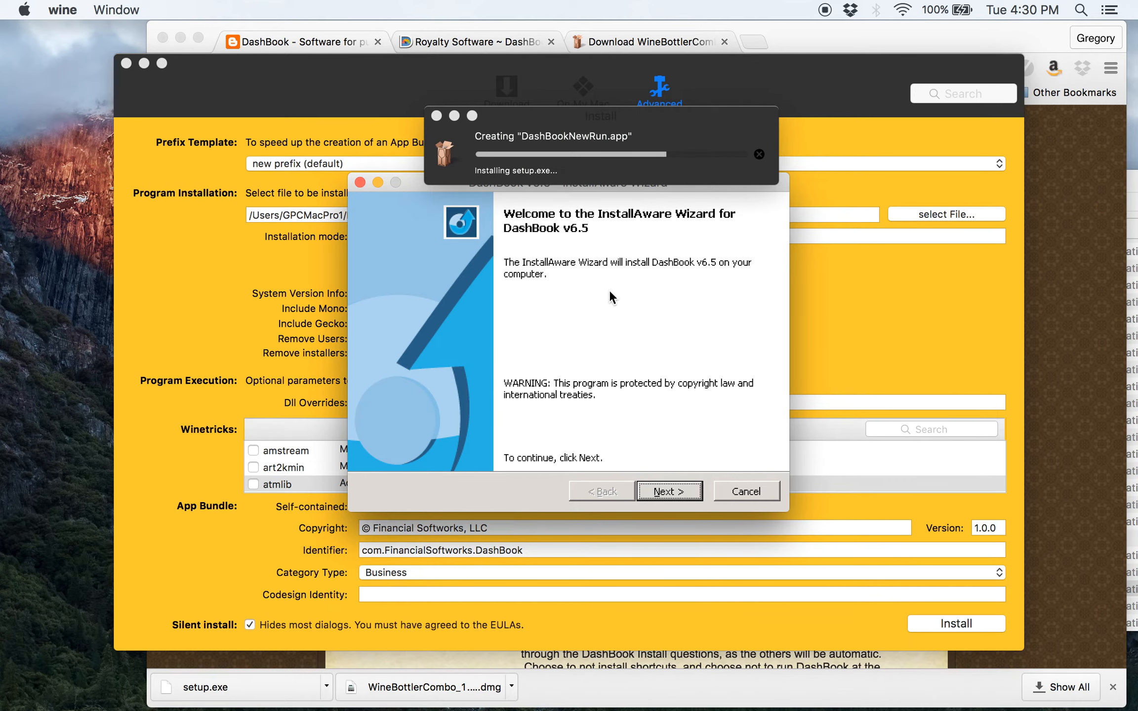
Accept the DashBook v6.5 license and enter the user name and organization 'FSW'
click(661, 489)
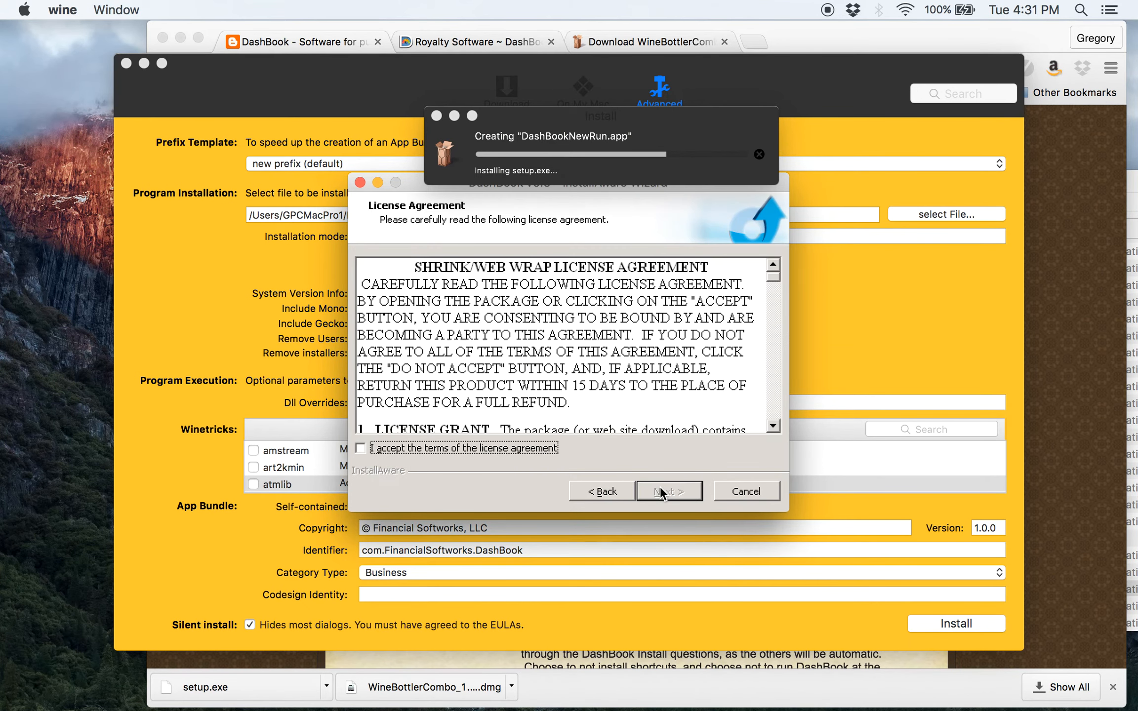
click(462, 447)
click(676, 484)
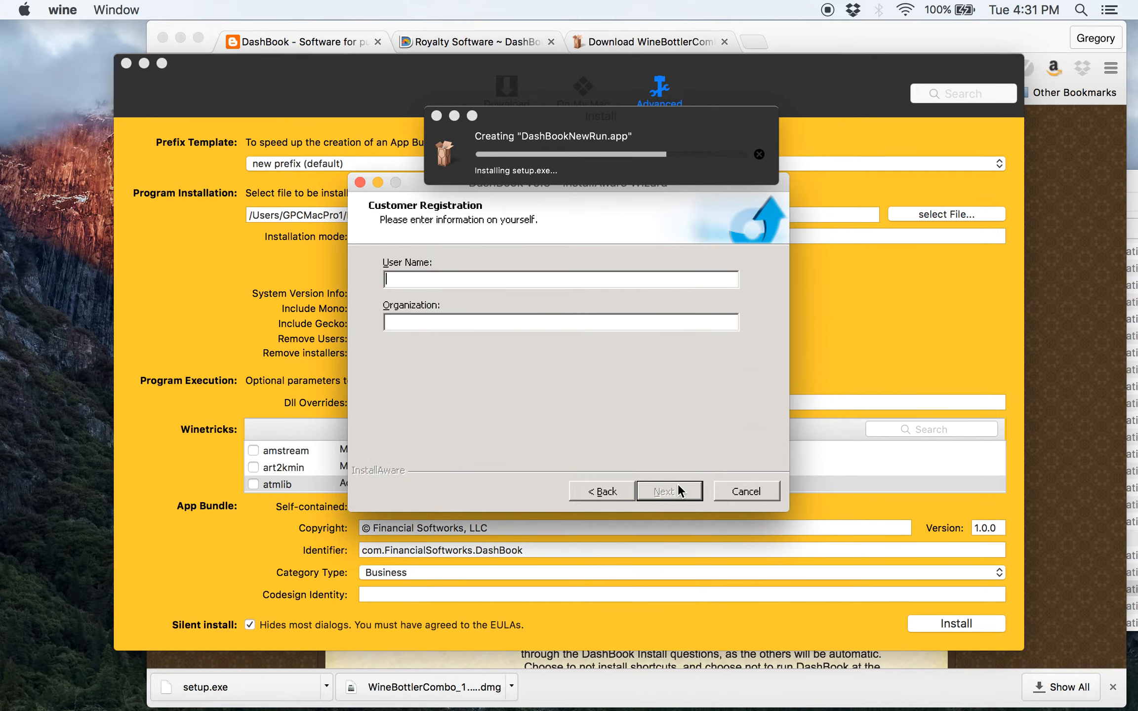
text(GPC)
click(481, 316)
text(FSW)
Keep the default install folder, install DashBook, and close the finished wizard without running it
click(667, 486)
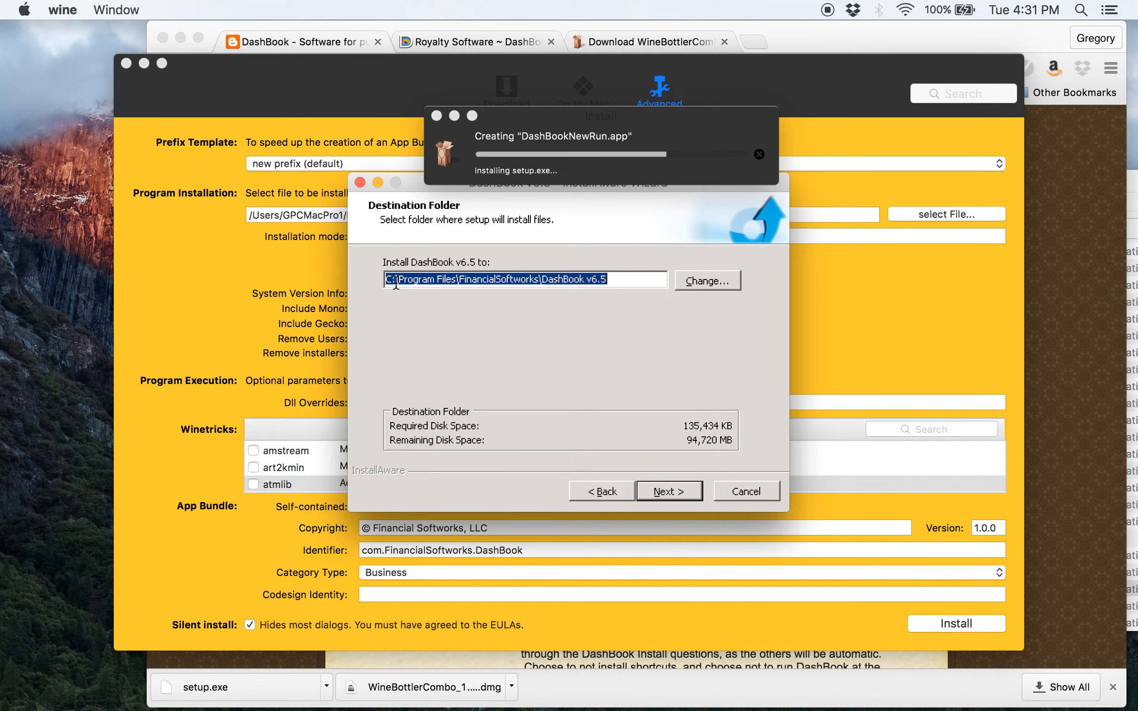
click(669, 492)
click(669, 493)
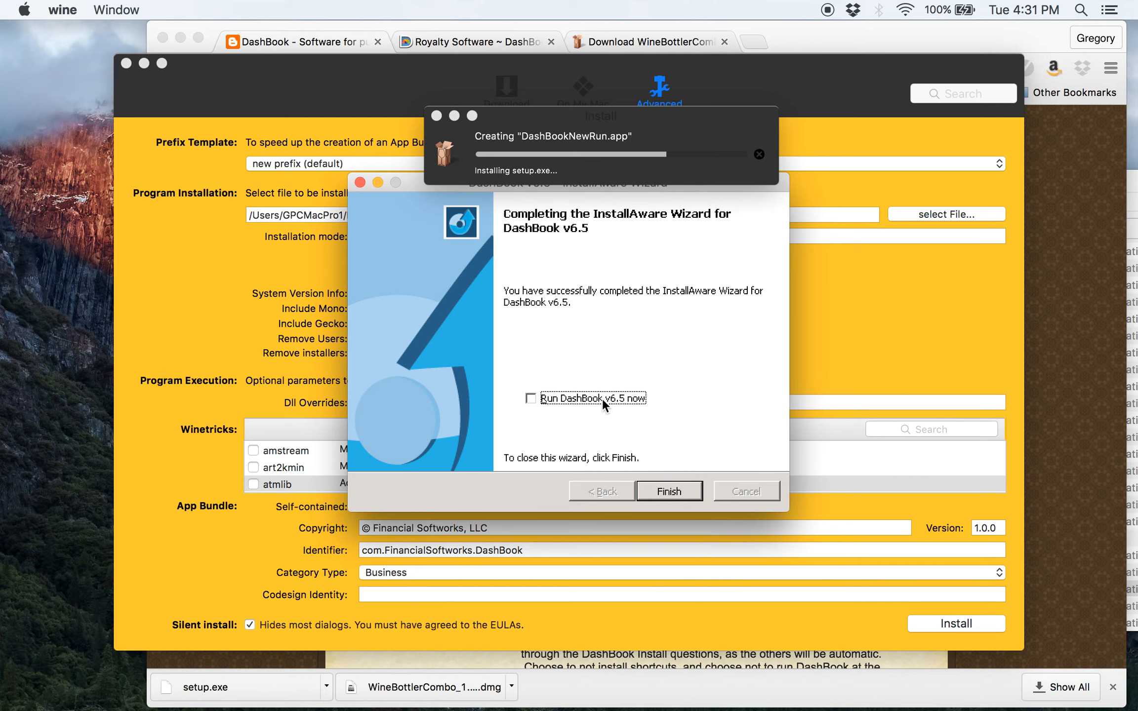
click(665, 492)
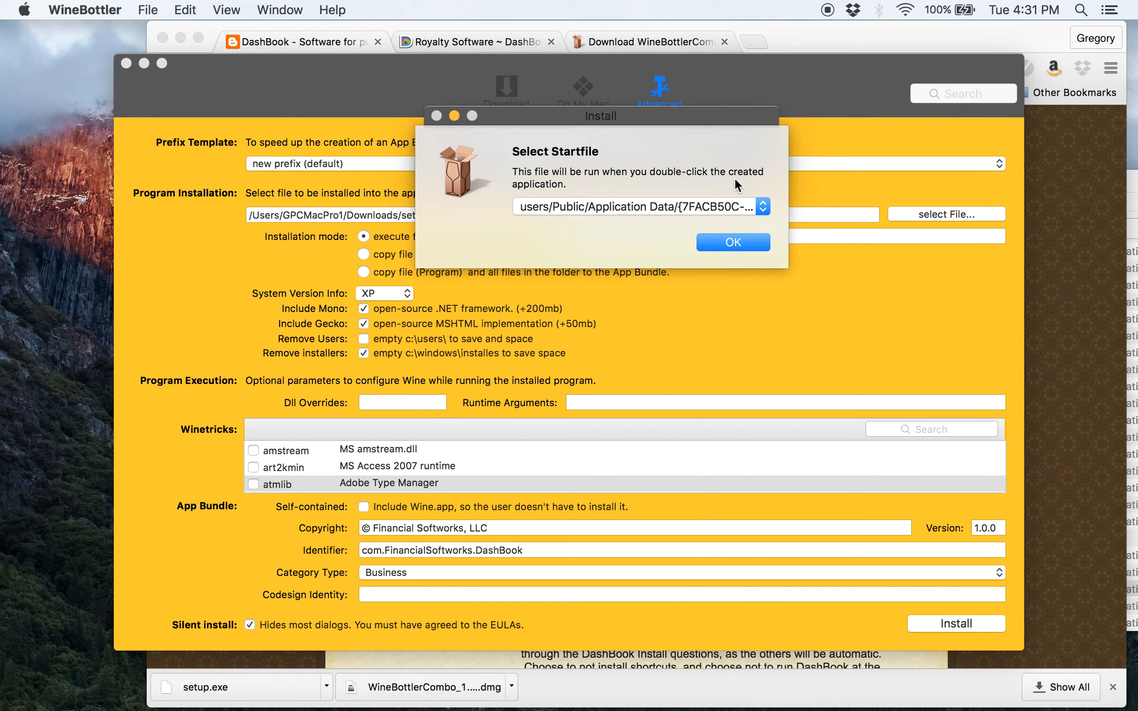
Make Program Files/FinancialSoftworks/DashBook v6.5/DashBook.exe the startfile and acknowledge the prefix-created message
click(569, 206)
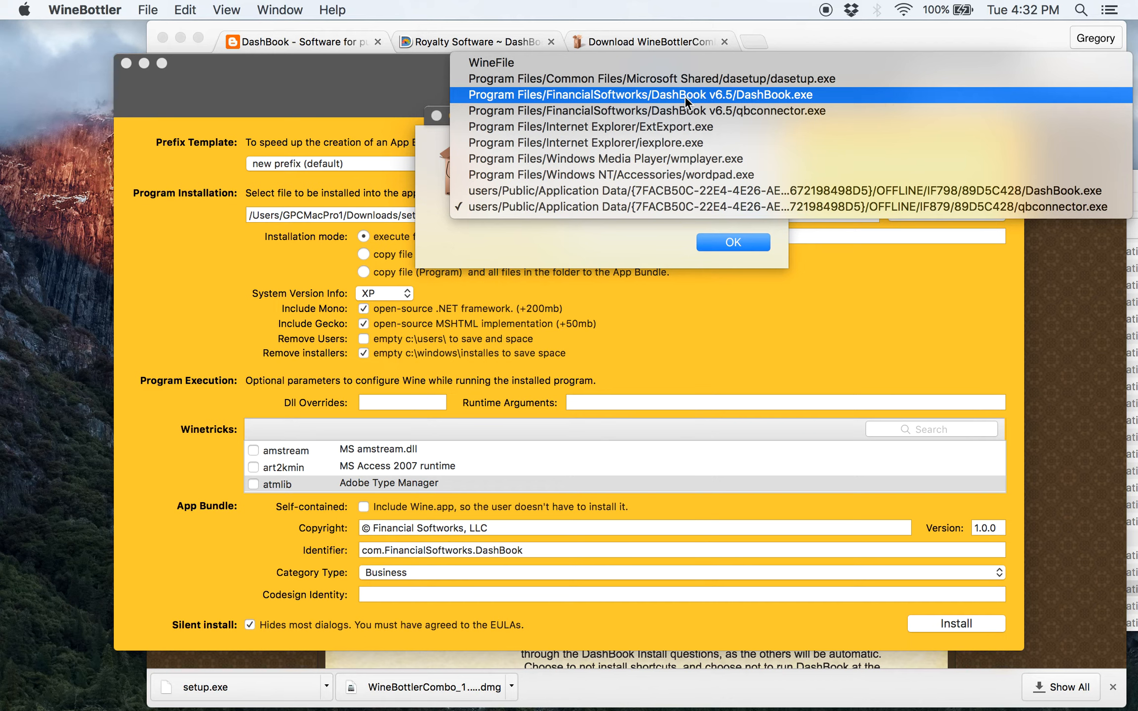
click(709, 98)
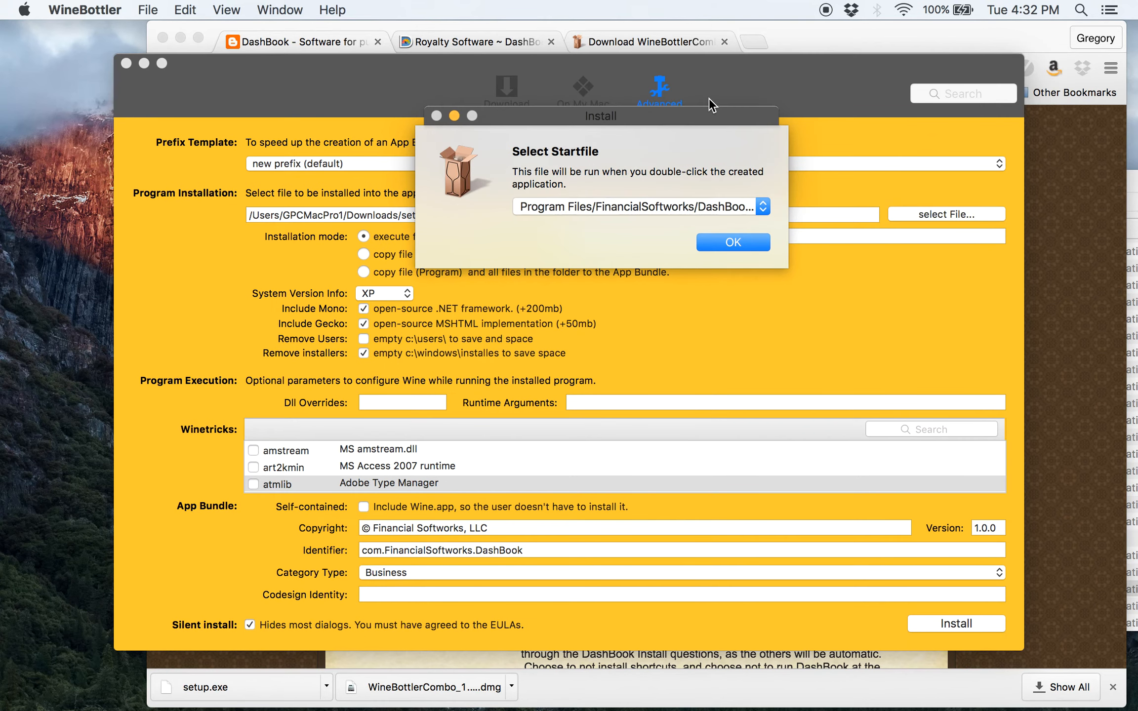
click(722, 238)
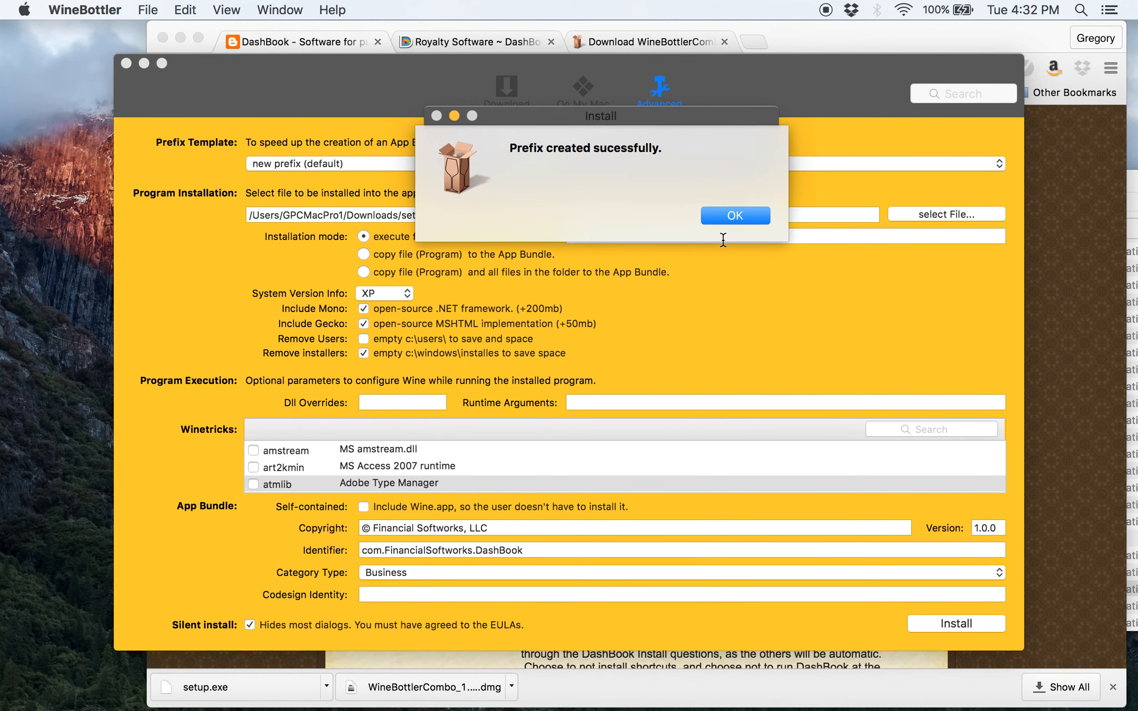
click(744, 215)
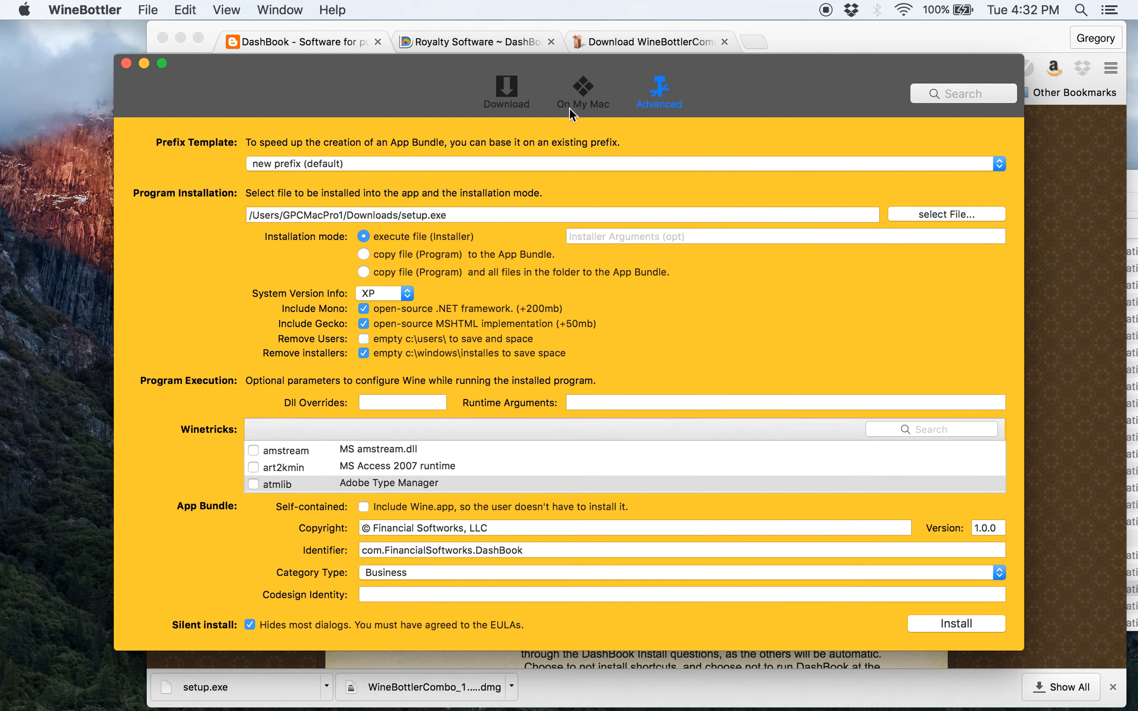
click(69, 200)
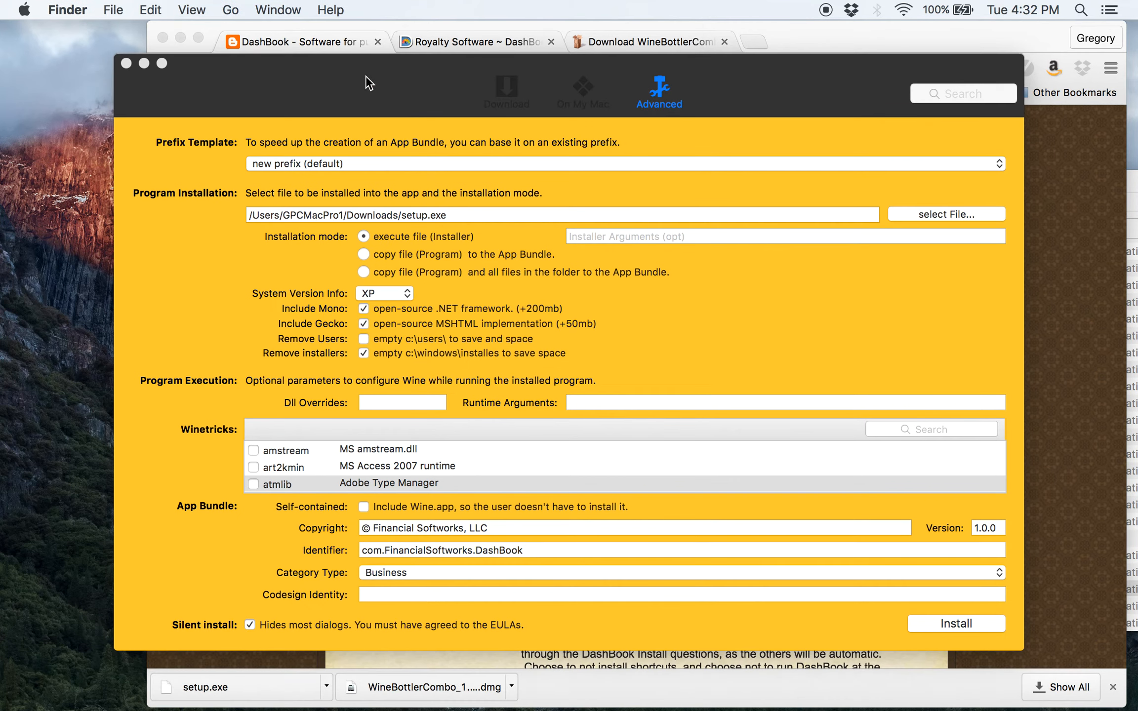
Bring Finder's Applications window forward and select DashBookNewRun.app
click(73, 10)
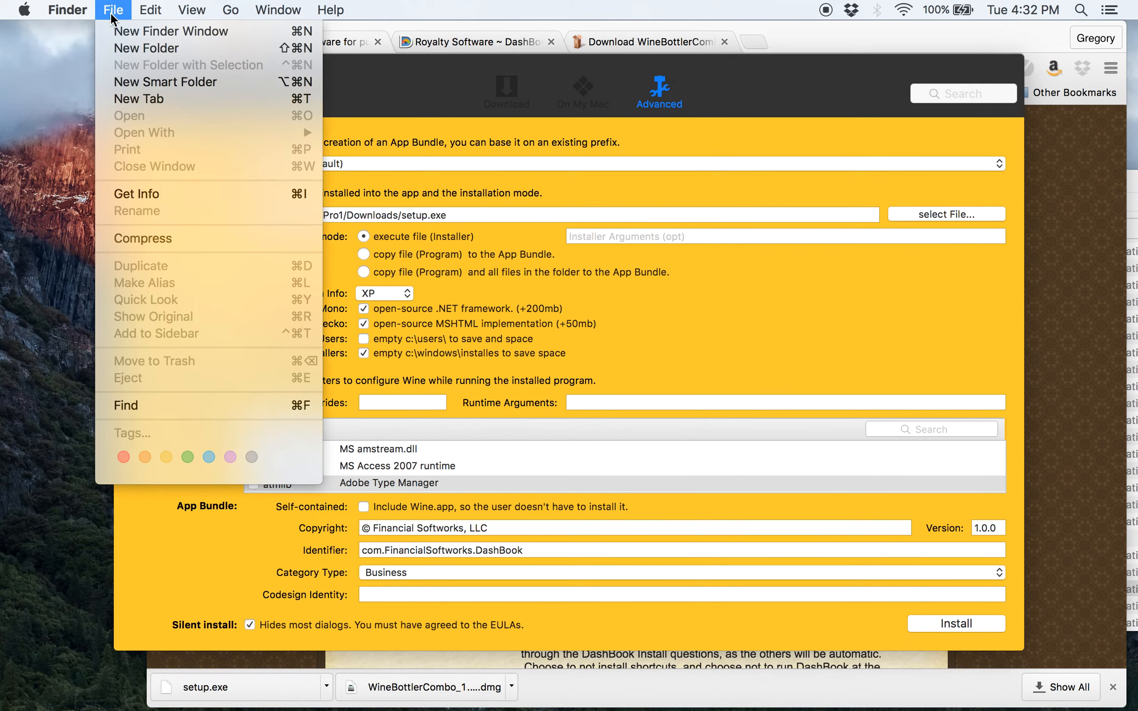
click(64, 108)
key(super+Tab)
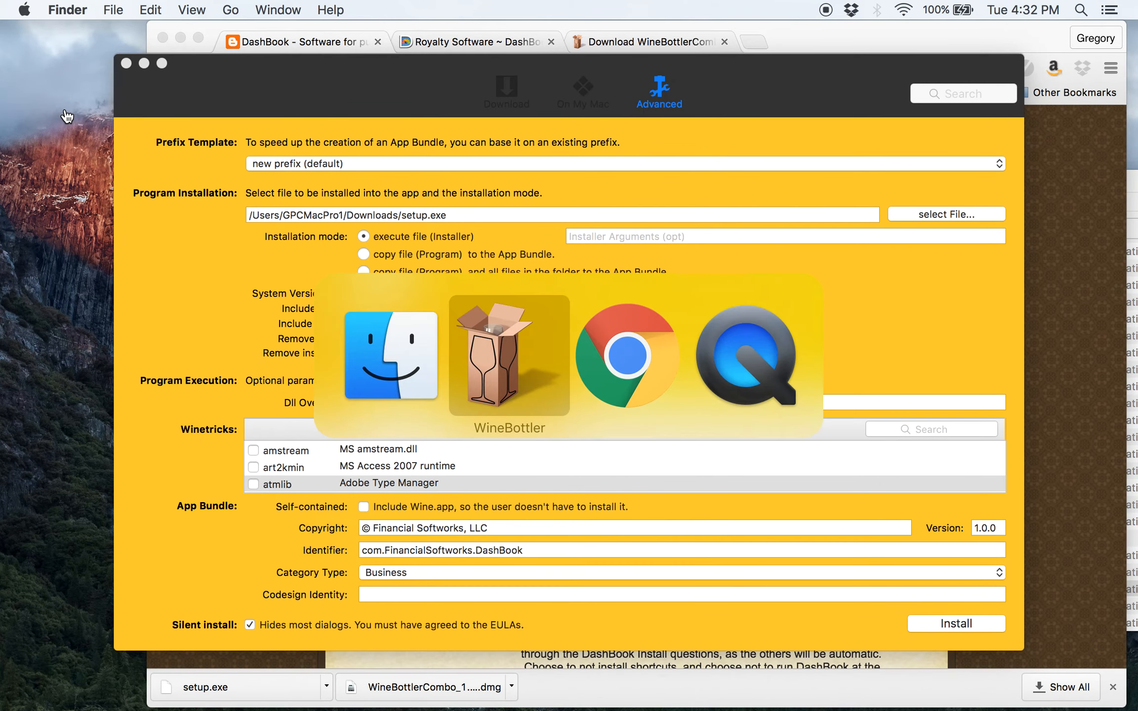
key(super+Tab)
key(super+Tab)
key(super+Tab)
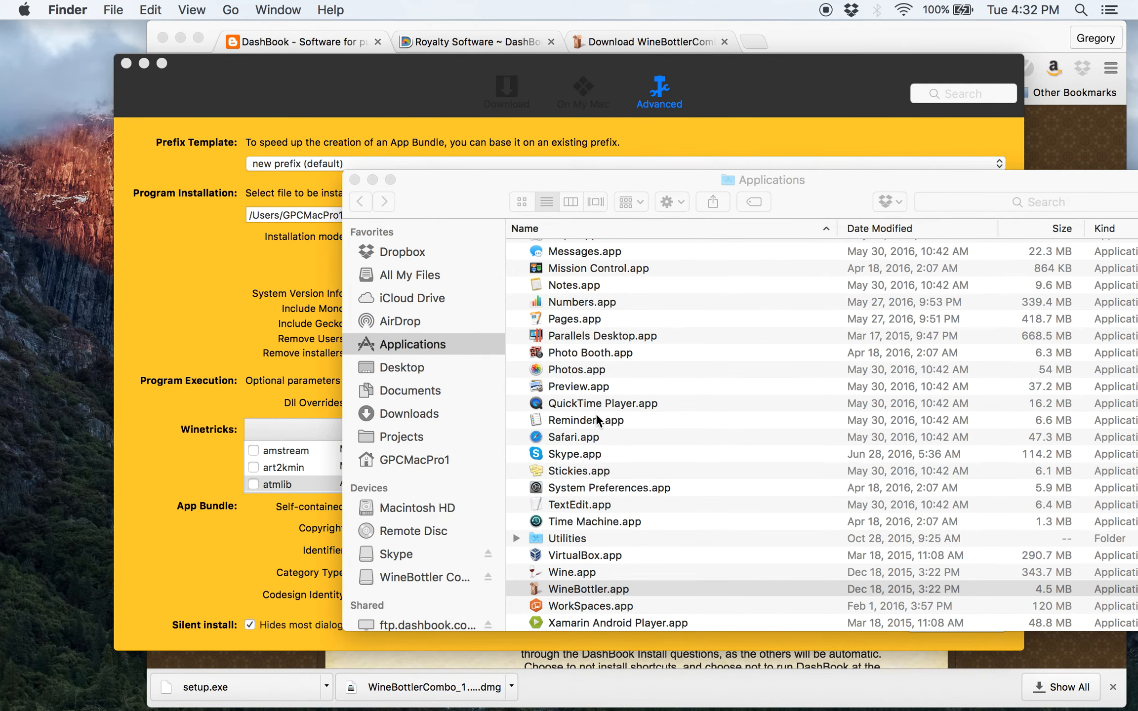
key(d)
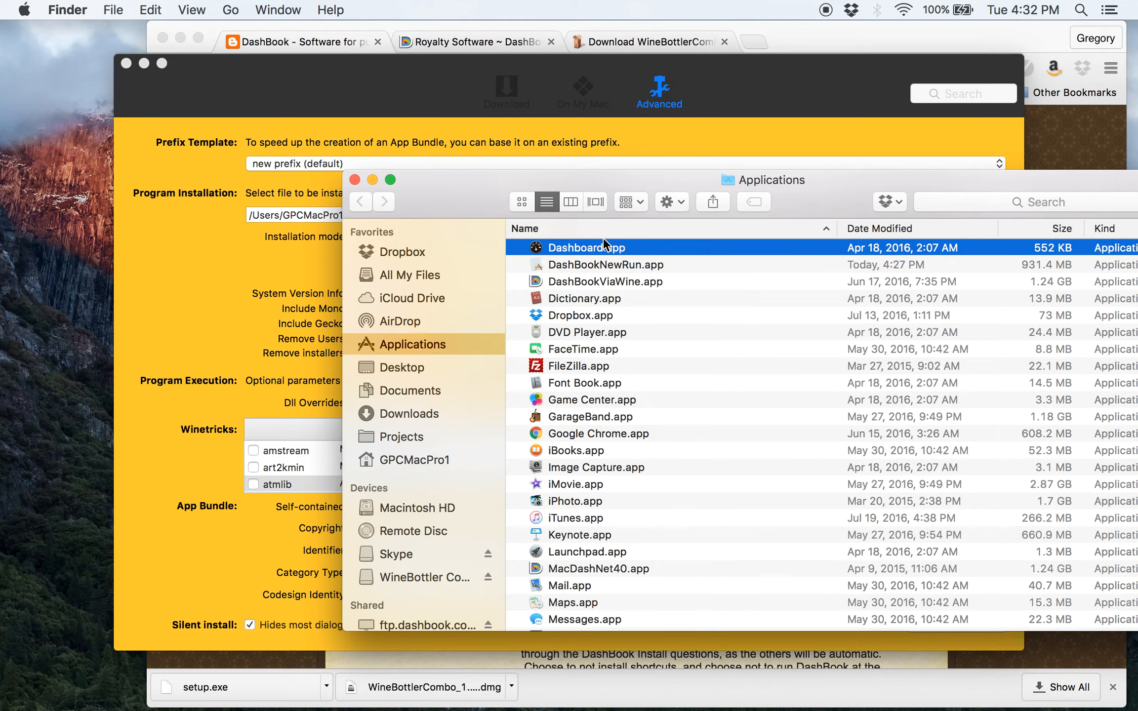
click(591, 264)
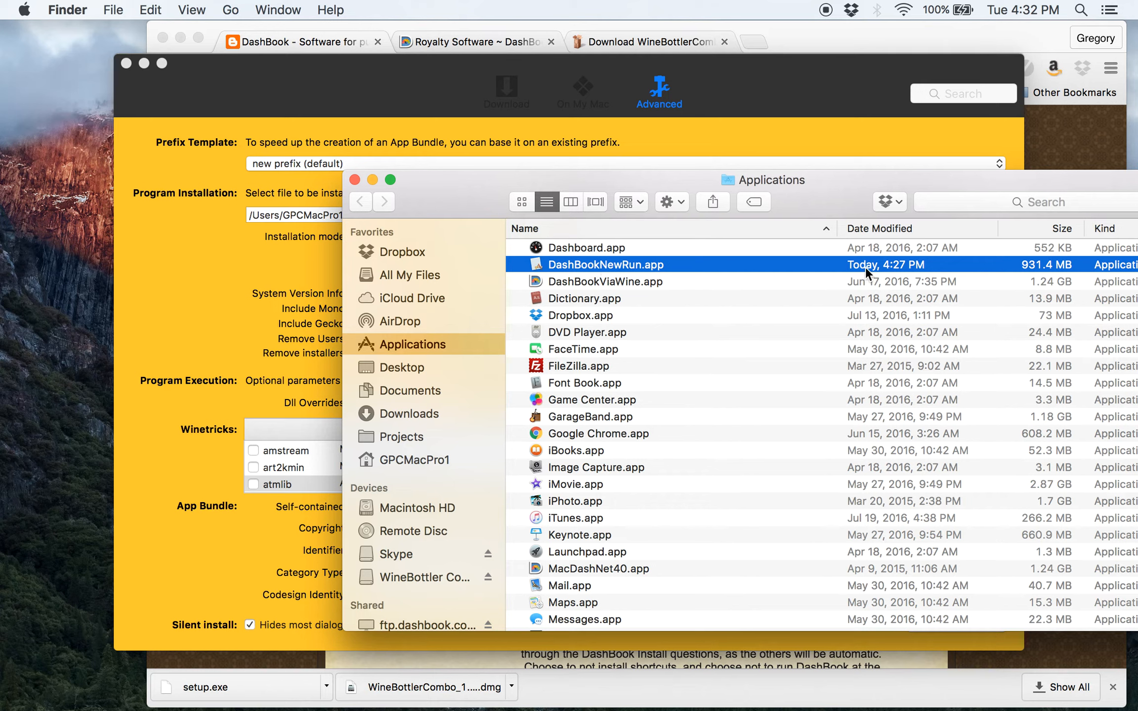
Launch DashBookNewRun.app and dismiss the .NET Framework error so DashBook 6.5.0.14 opens
double_click(643, 263)
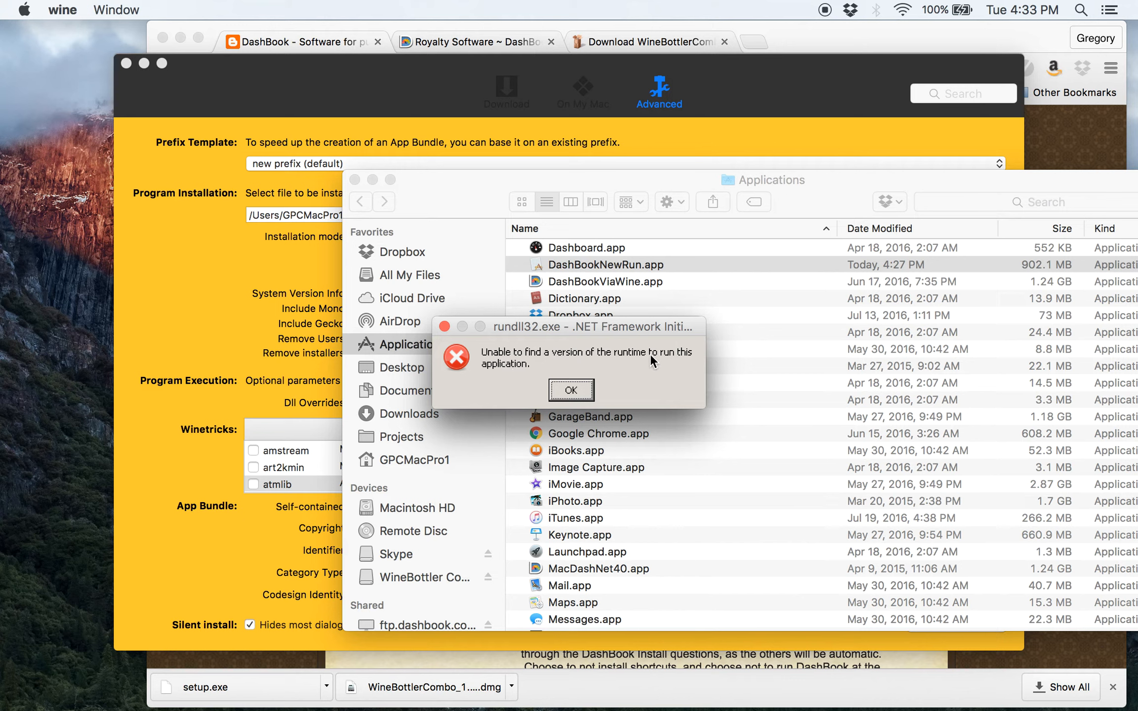
click(571, 390)
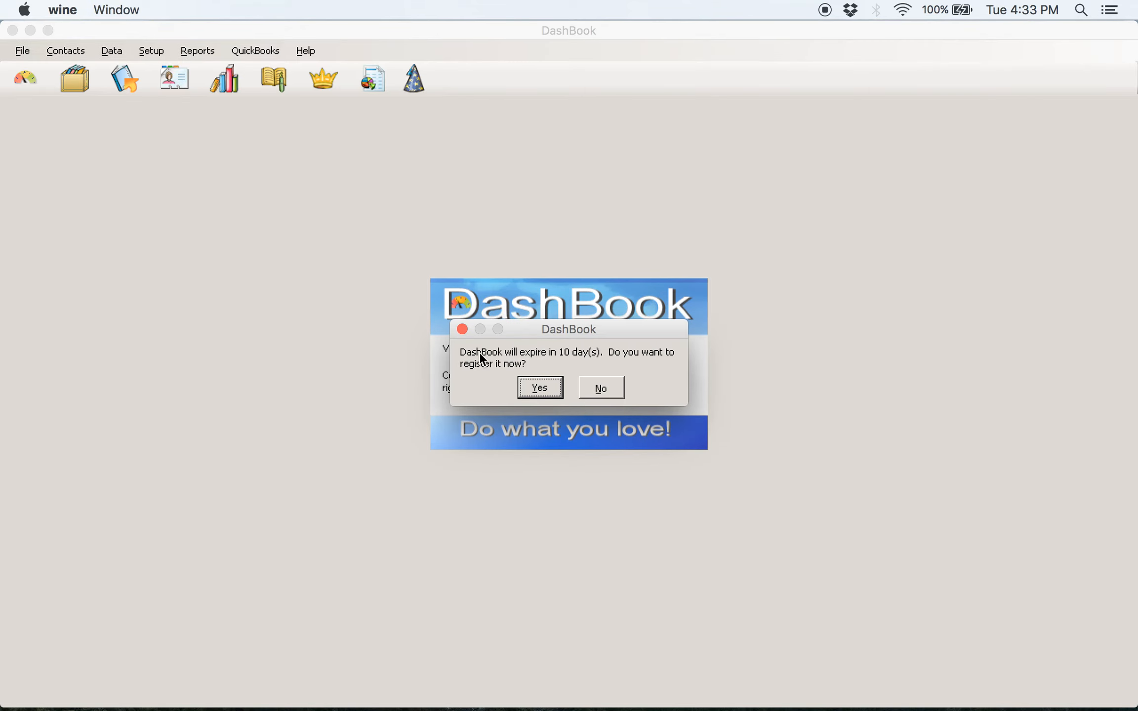
Decline registering now and acknowledge the warning about the newer 6.7.0.13 database
click(599, 390)
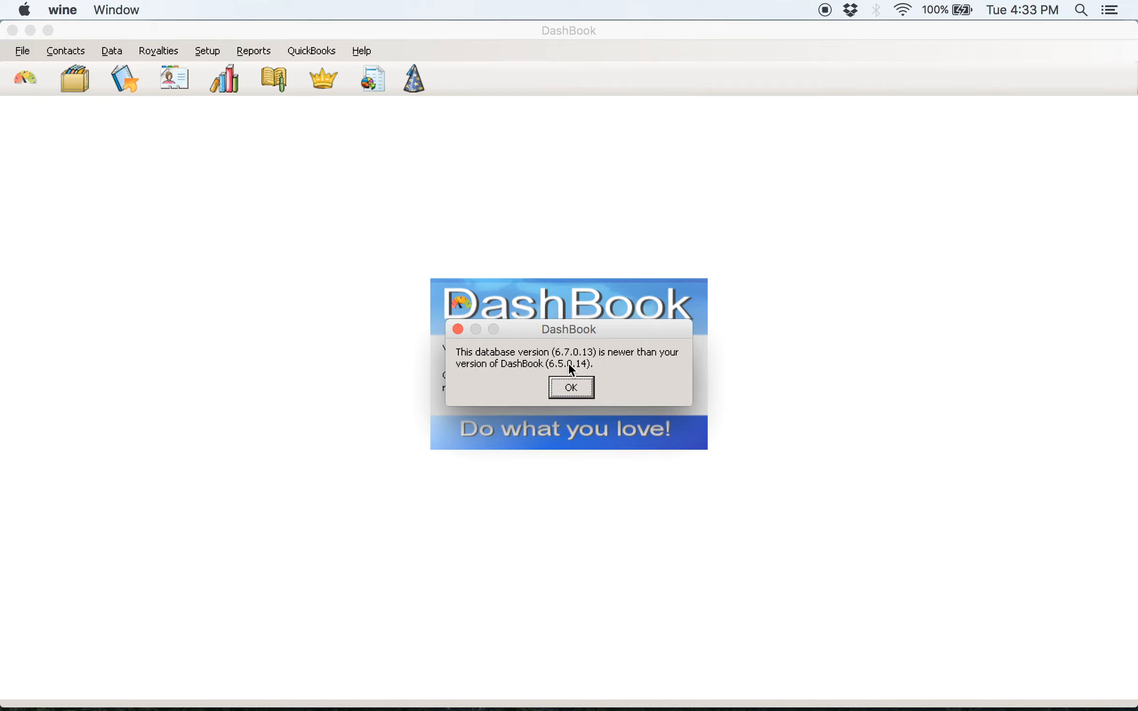
click(572, 390)
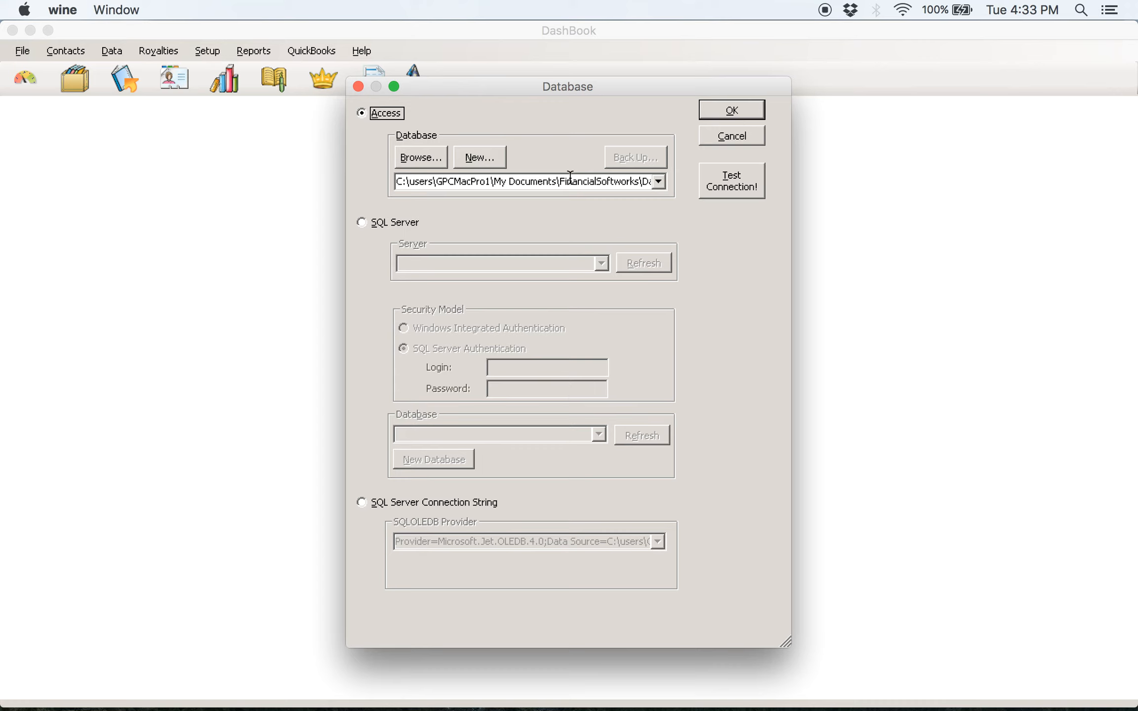
Verify the Access path ends in DashBook\DashBook.mdb and confirm the Database dialog
click(644, 183)
drag(644, 183, 667, 182)
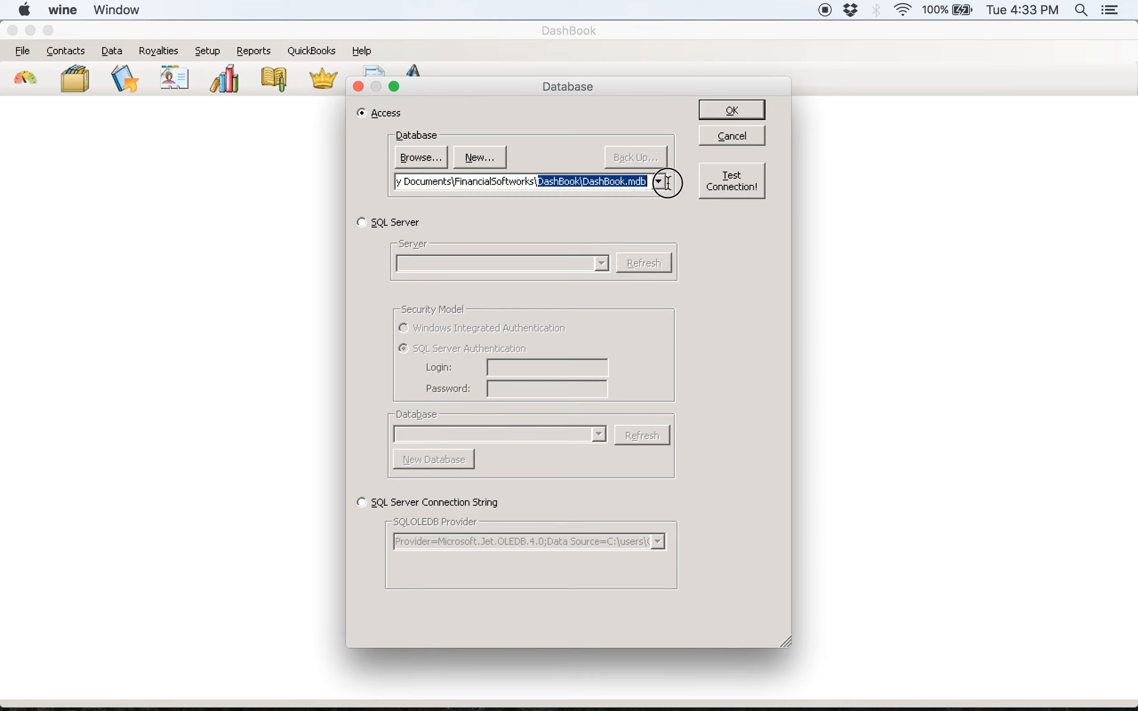
click(746, 111)
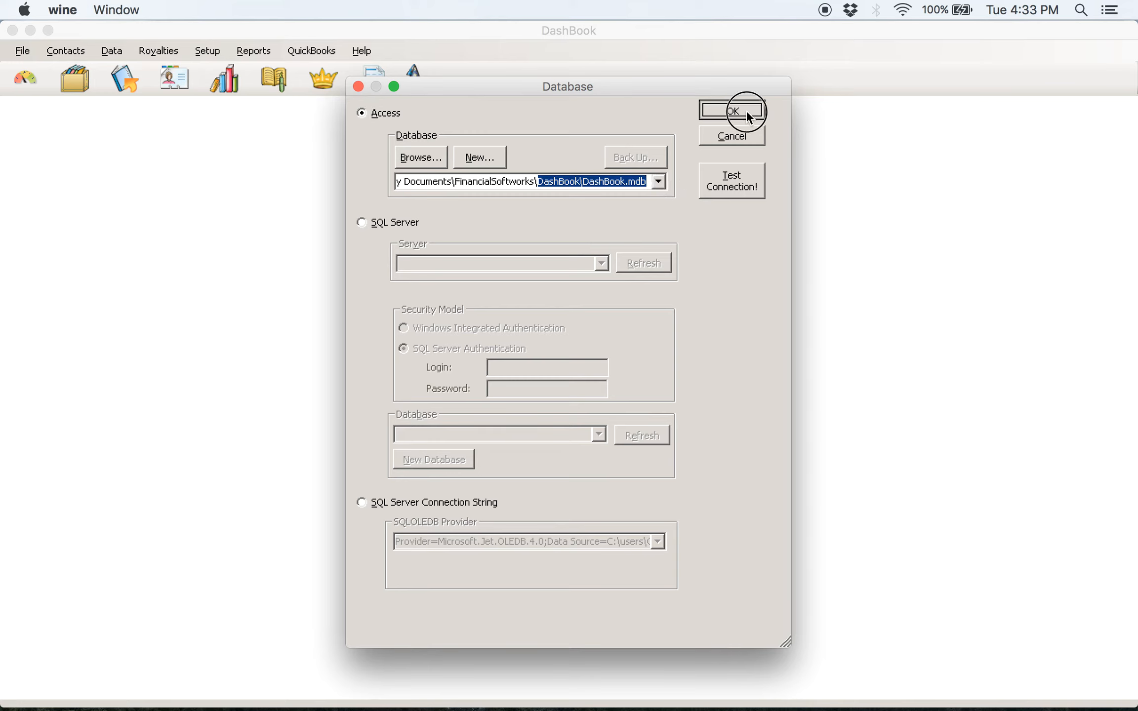